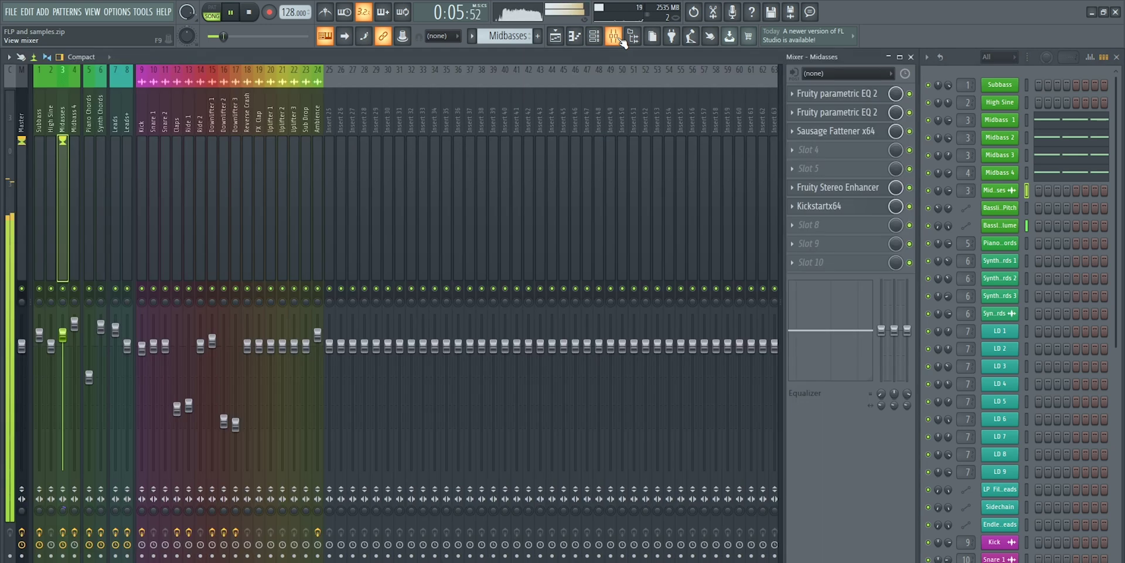
Open the first Fruity parametric EQ 2 on the Midbasses mixer track, stop playback and examine the EQ curve
click(845, 97)
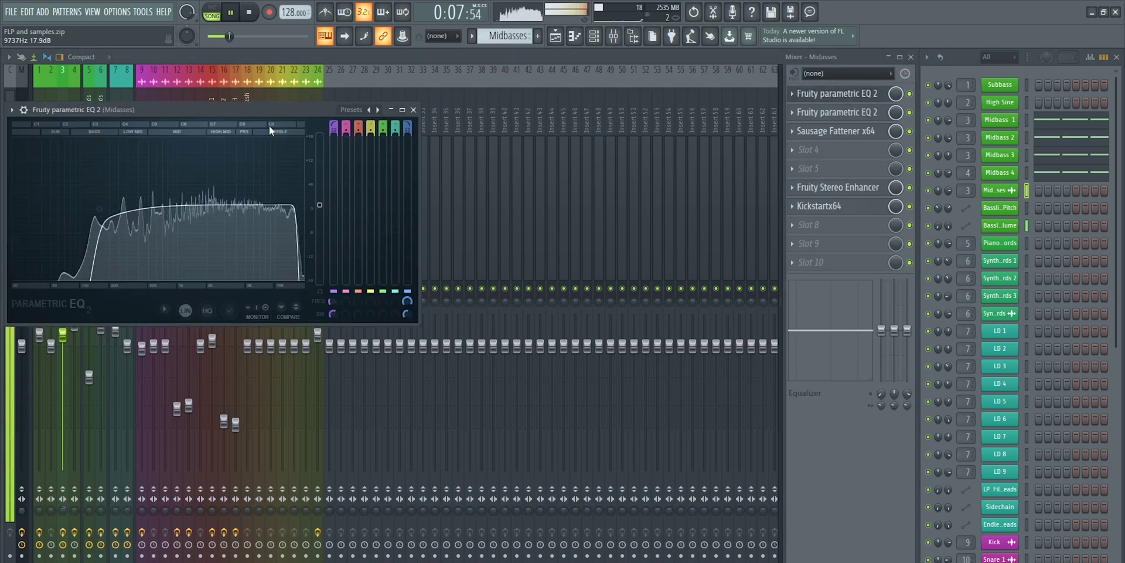
drag(233, 107, 501, 103)
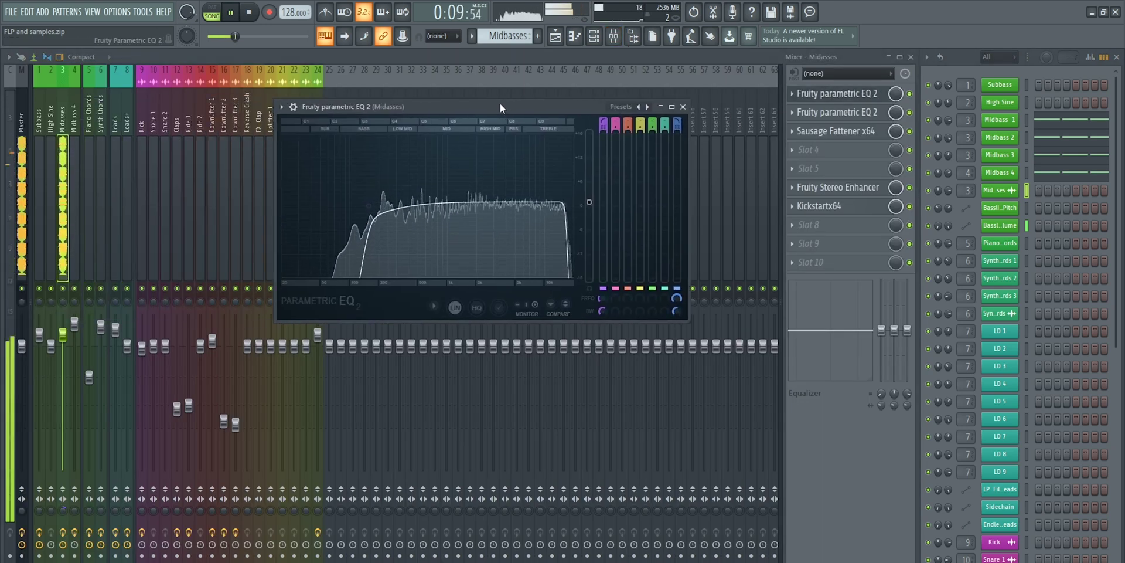
key(space)
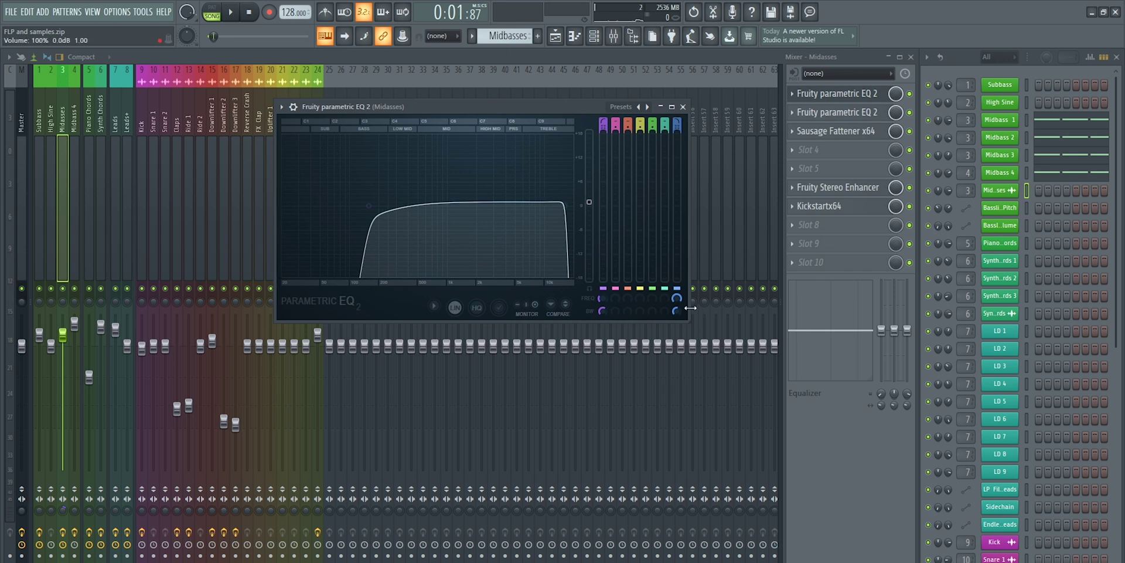
drag(534, 107, 585, 100)
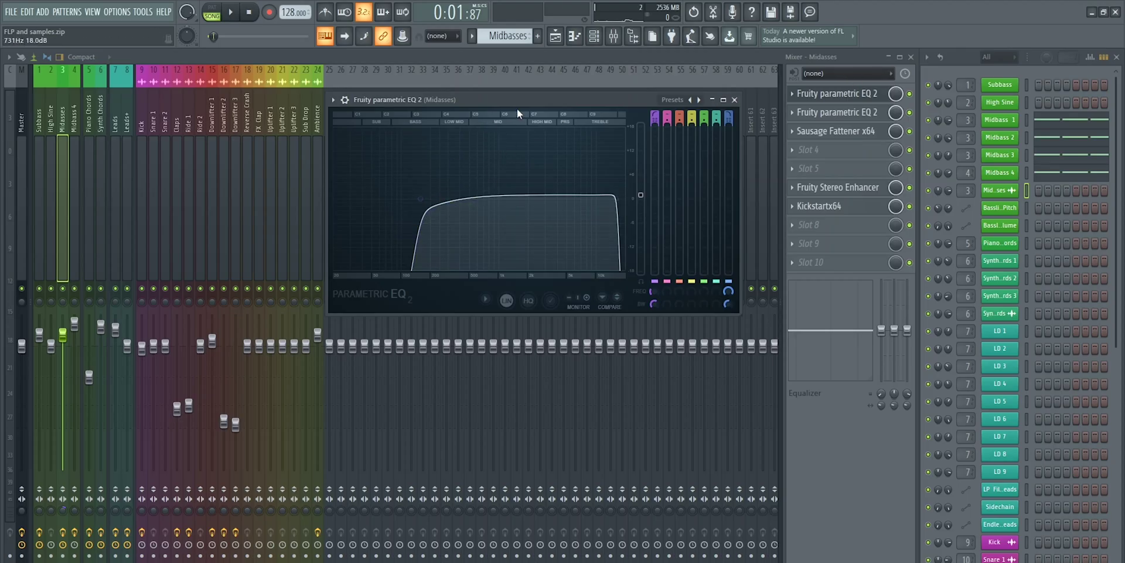
Examine the second Fruity parametric EQ 2 and its low-shelf band on the Midbasses track, plus the Fruity Stereo Enhancer
click(851, 102)
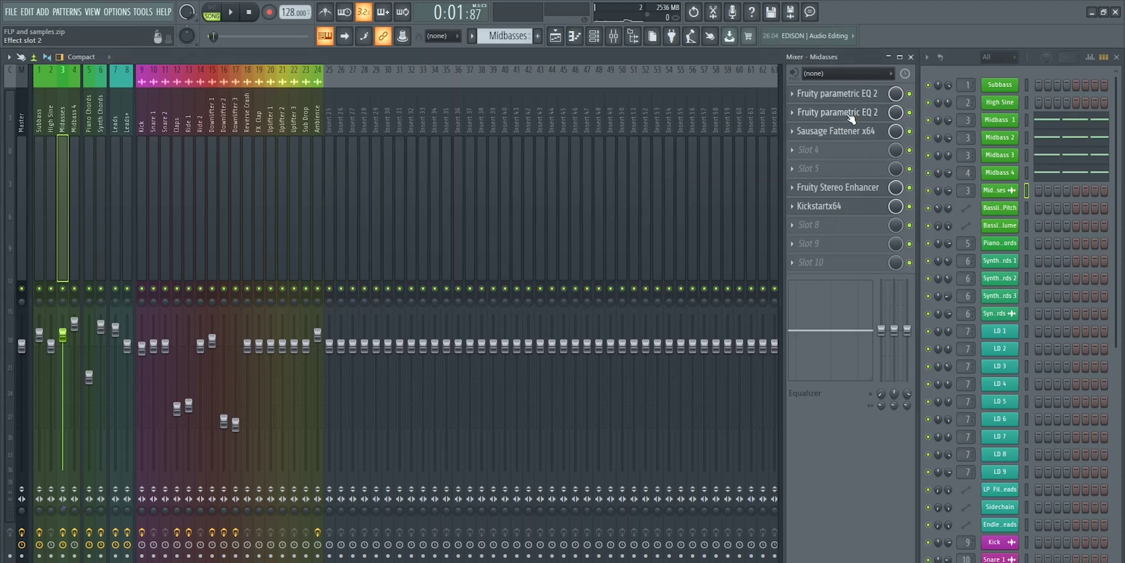
click(854, 113)
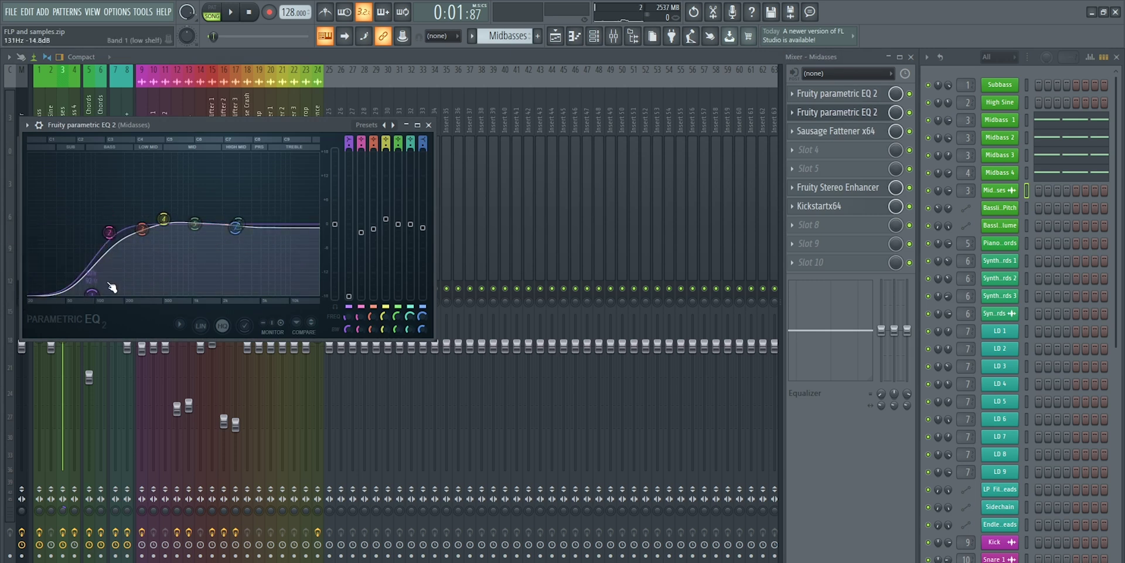
drag(102, 289, 85, 289)
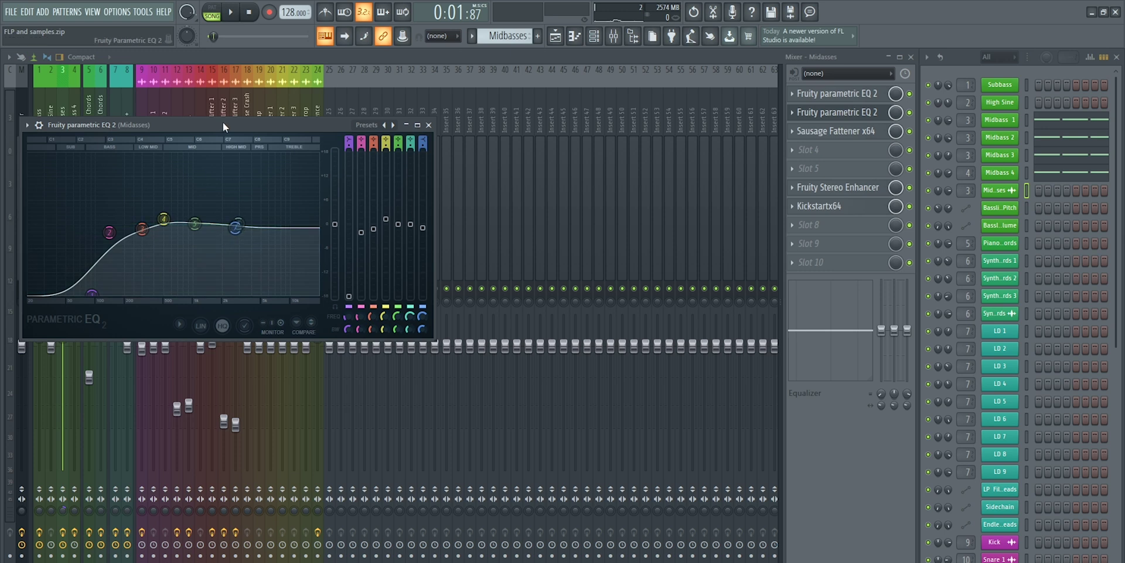
click(831, 114)
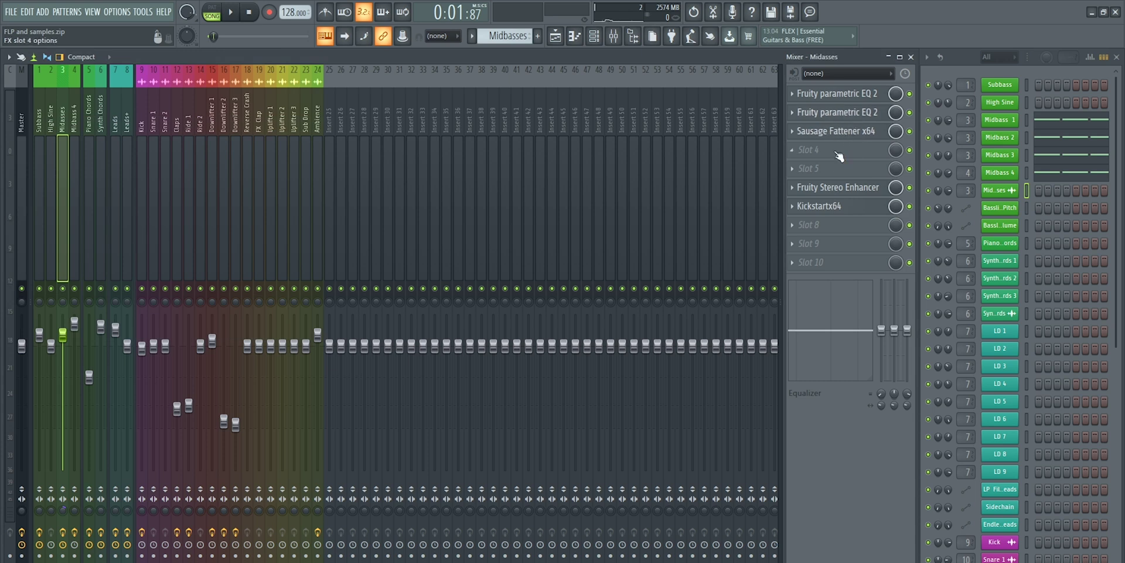
click(841, 188)
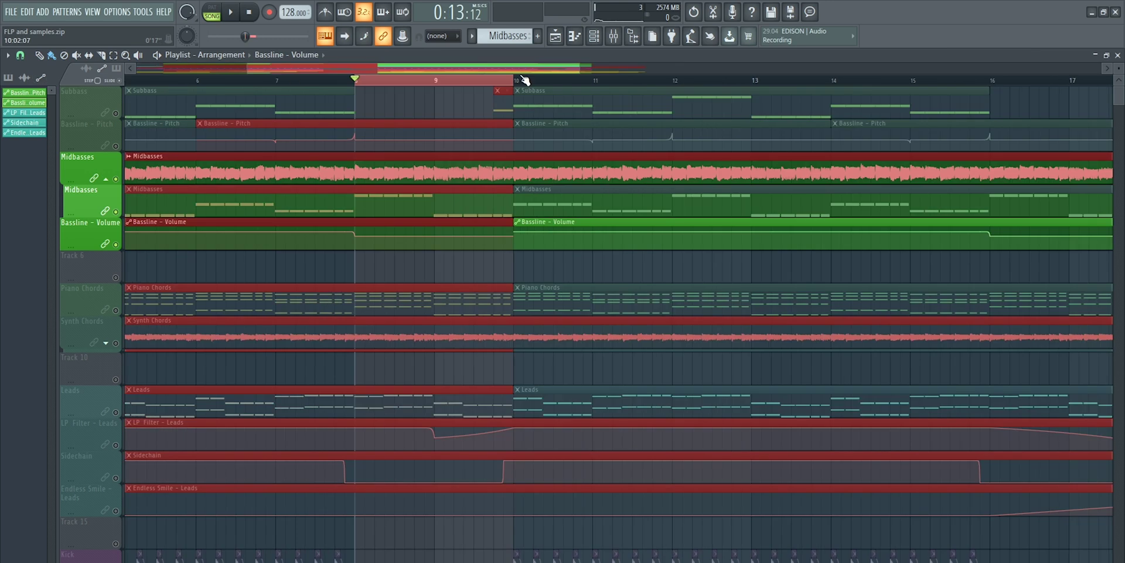
Clear the playlist time selection over bars 8 to 10
scroll(362, 85, down, 5)
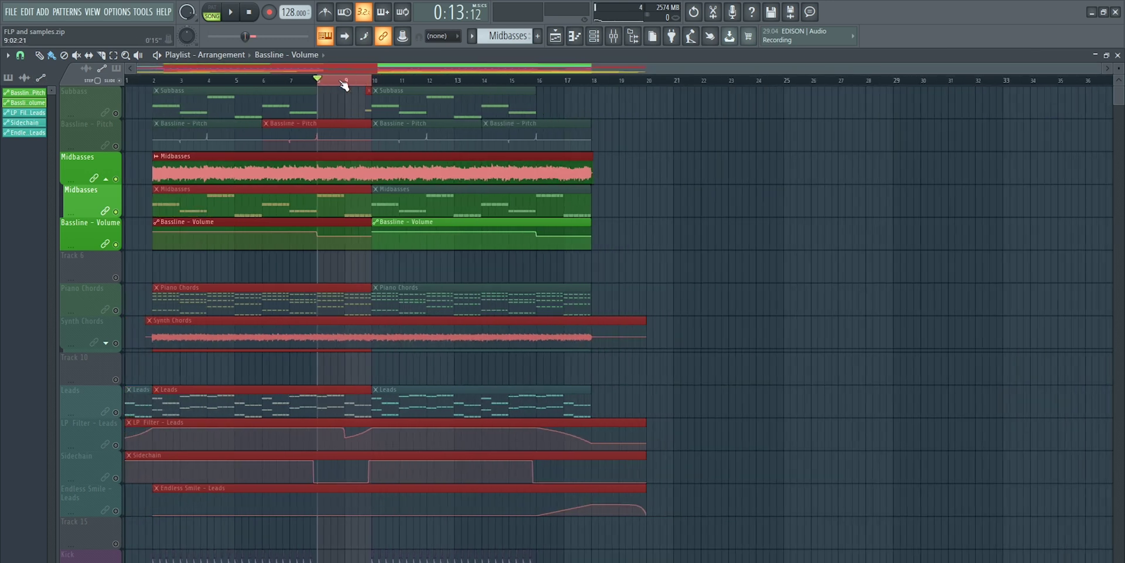
right_click(322, 81)
scroll(322, 82, up, 3)
scroll(323, 83, down, 2)
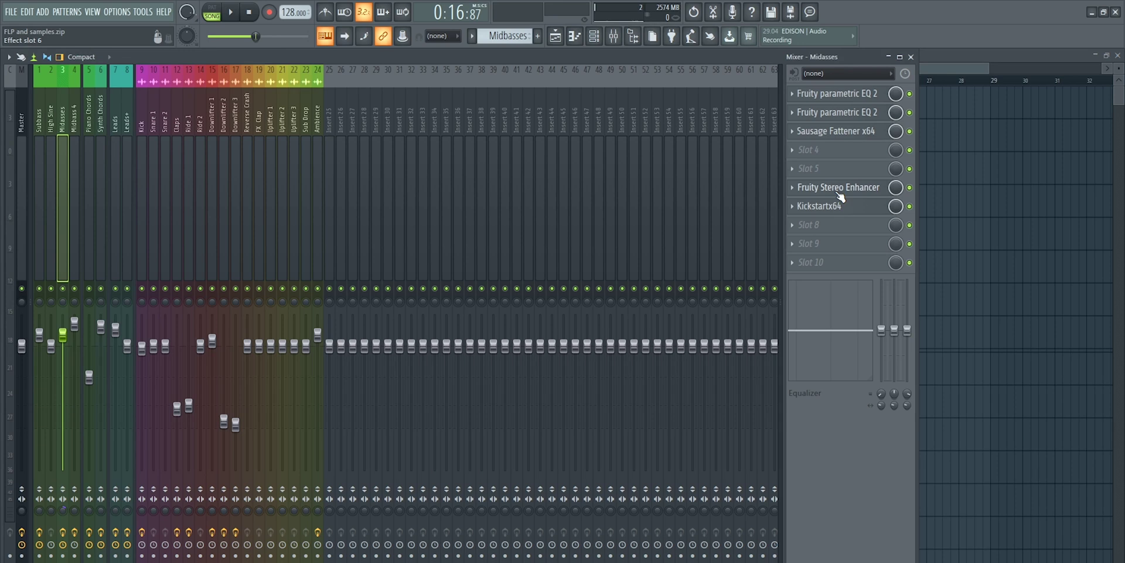
Check the Fruity Stereo Enhancer and Kickstart settings on the Midbasses track and close the mixer
click(841, 189)
click(841, 190)
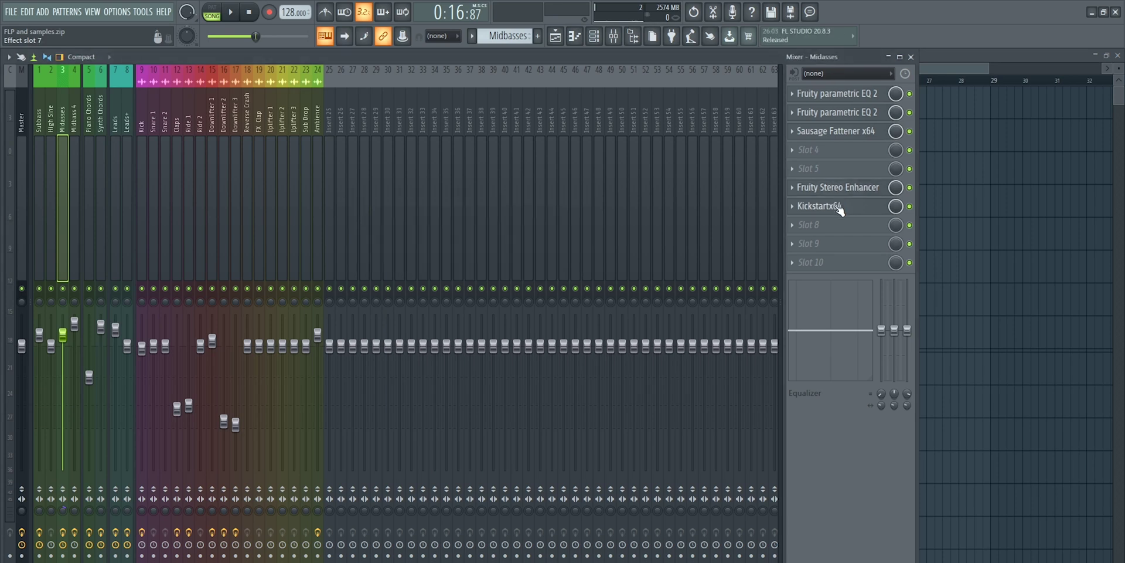
click(840, 207)
drag(307, 198, 465, 160)
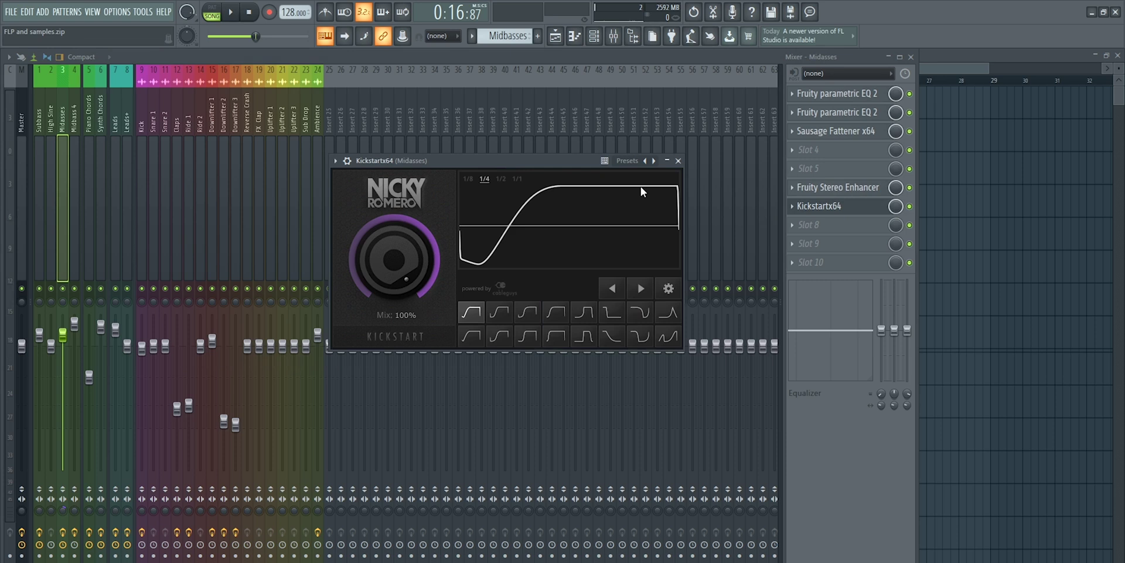
click(911, 57)
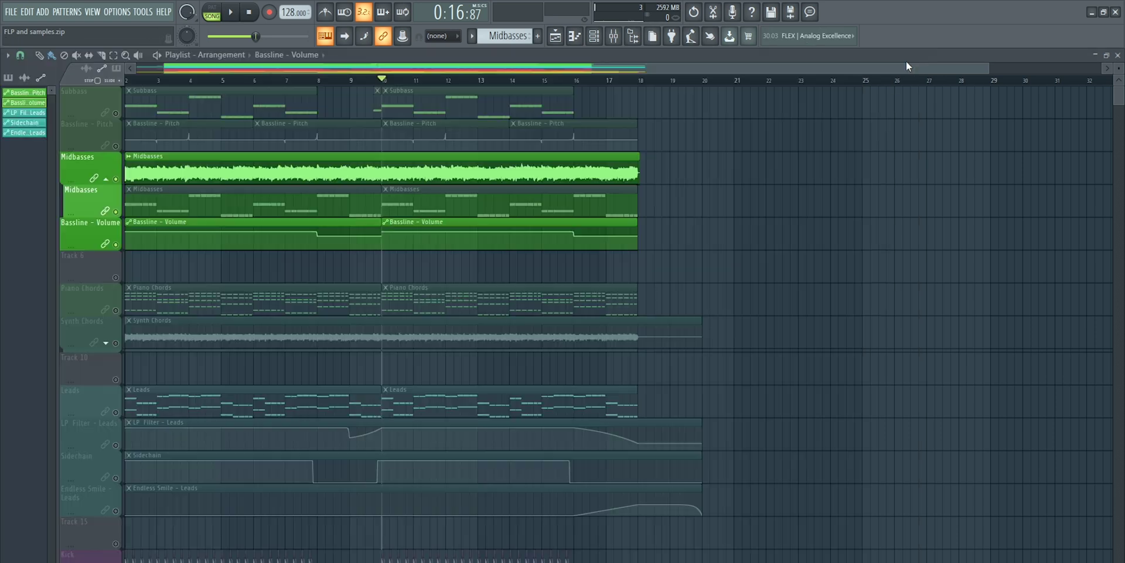
Unmute the Bassline - Pitch, Subbass and Kick tracks and listen to them together with the midbasses
click(115, 146)
click(116, 112)
scroll(169, 349, down, 3)
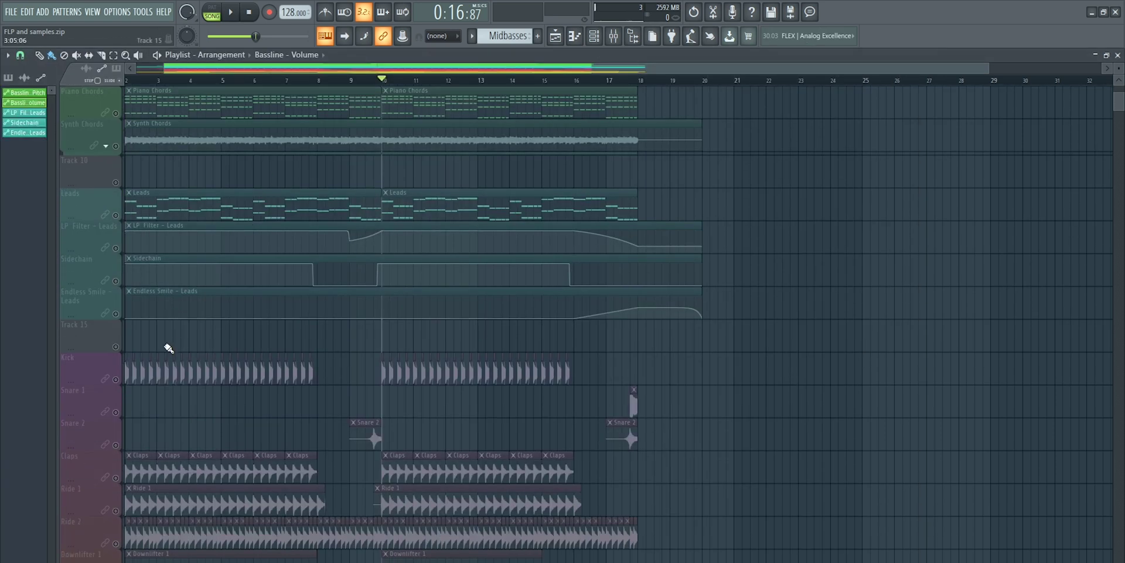
click(116, 380)
scroll(233, 179, up, 2)
click(248, 12)
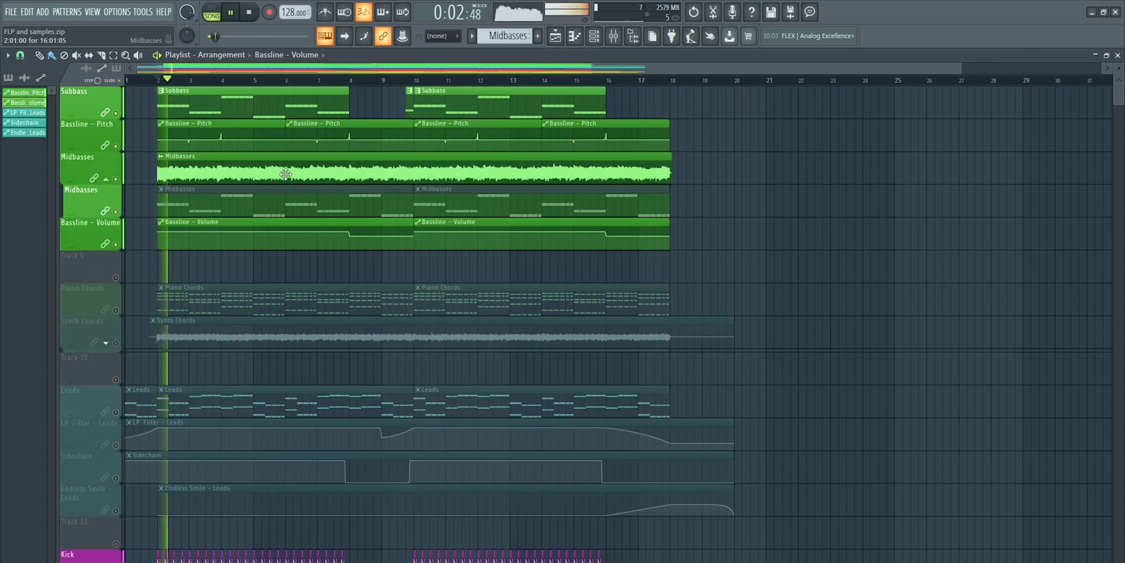
scroll(334, 291, down, 1)
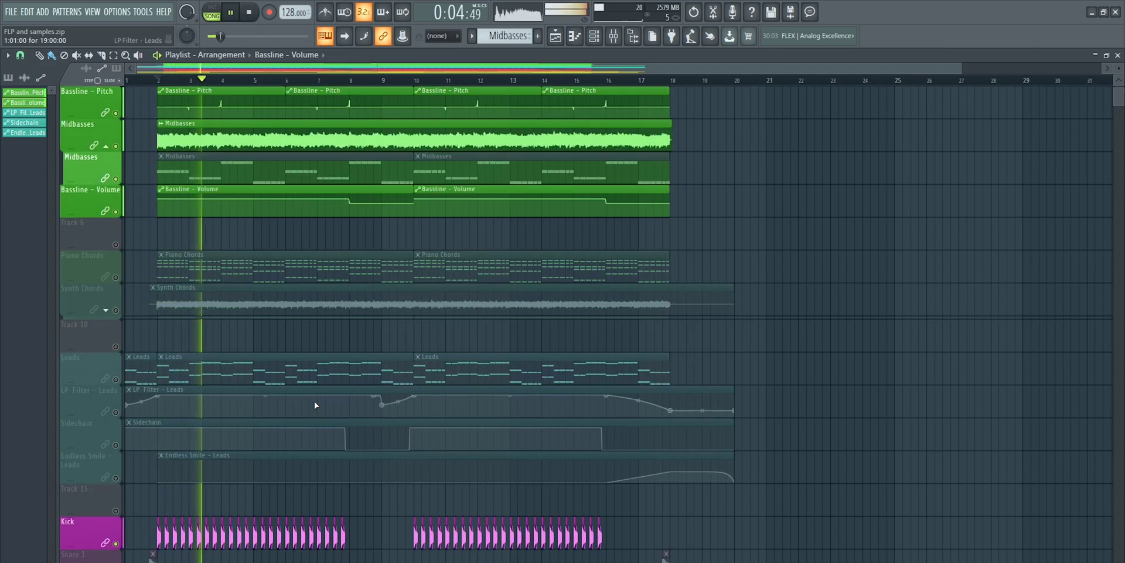
scroll(300, 438, down, 4)
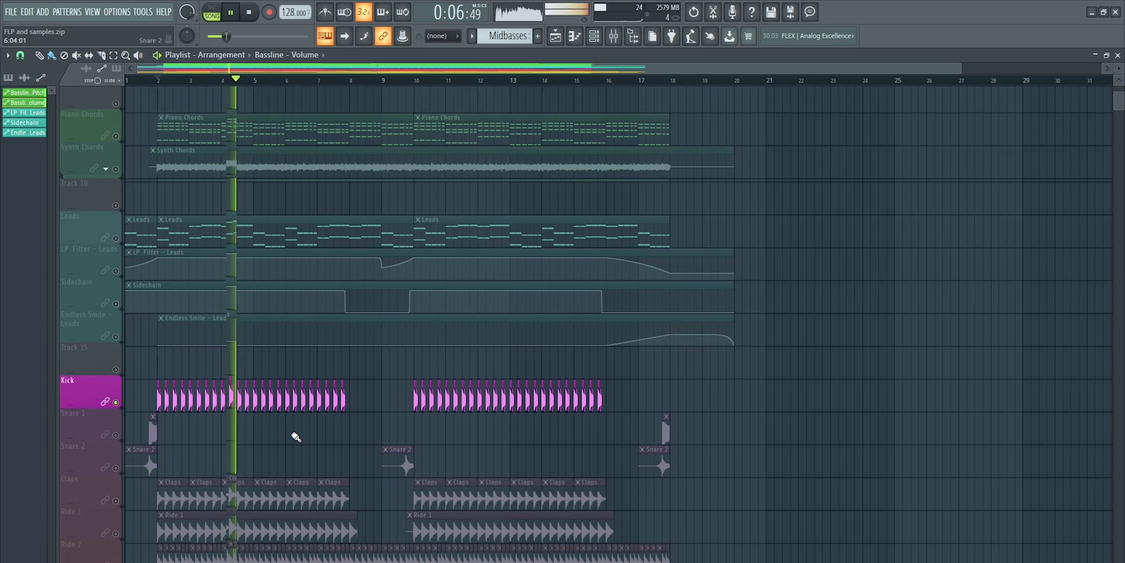
scroll(296, 437, up, 5)
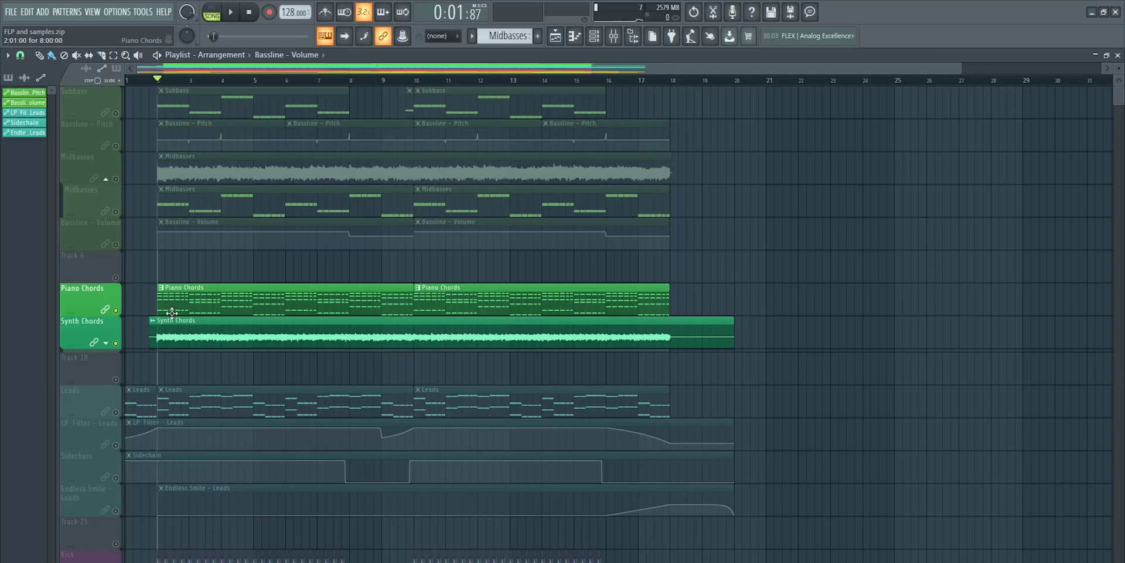
Mute the Synth Chords track so only Piano Chords is active, and view the Piano Chords channel's instrument
click(117, 344)
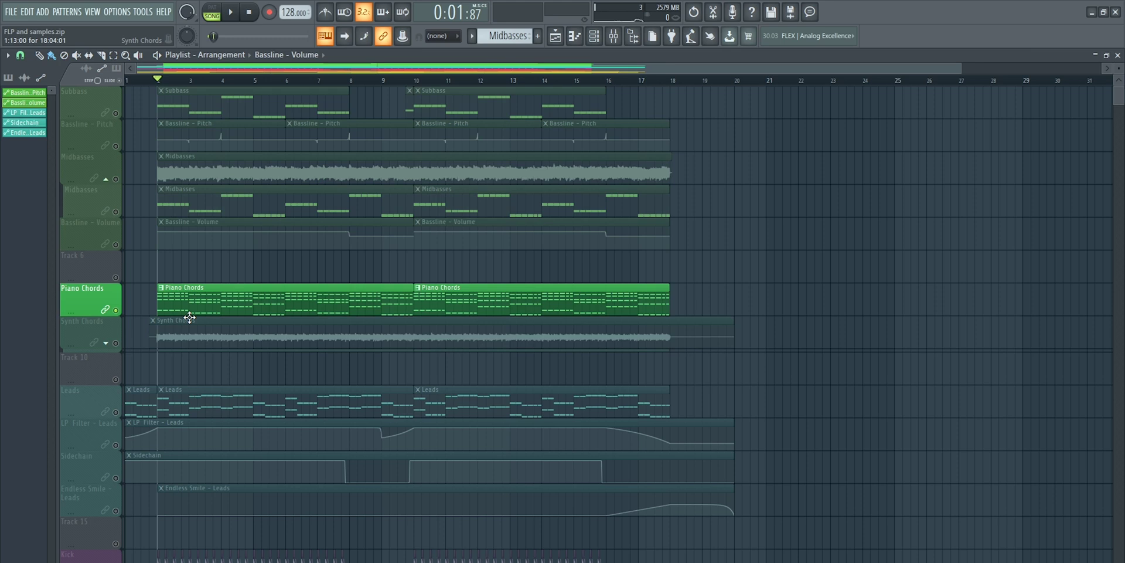
click(202, 303)
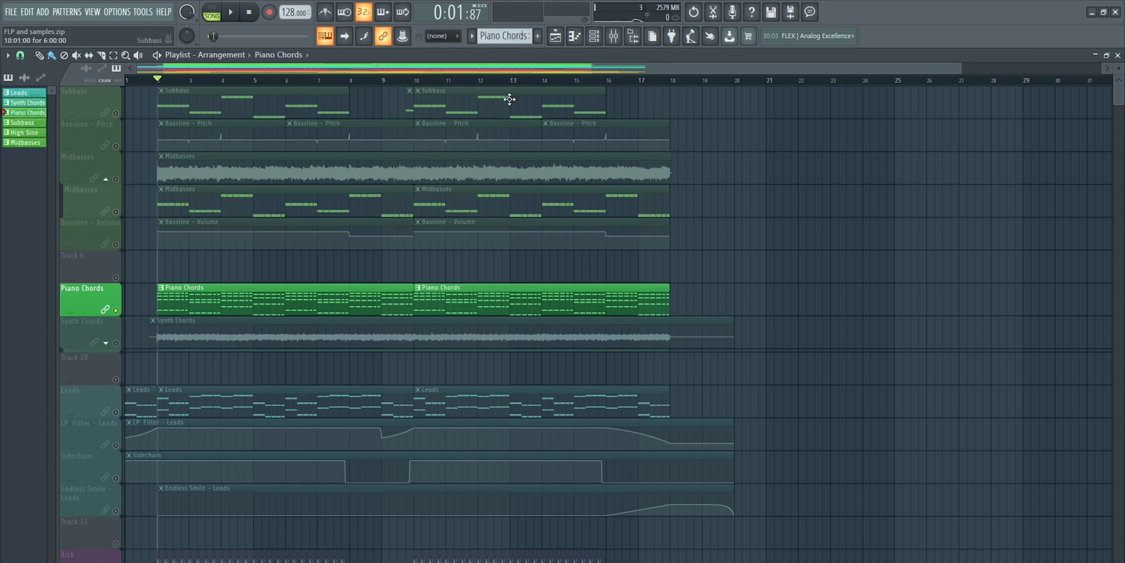
click(594, 36)
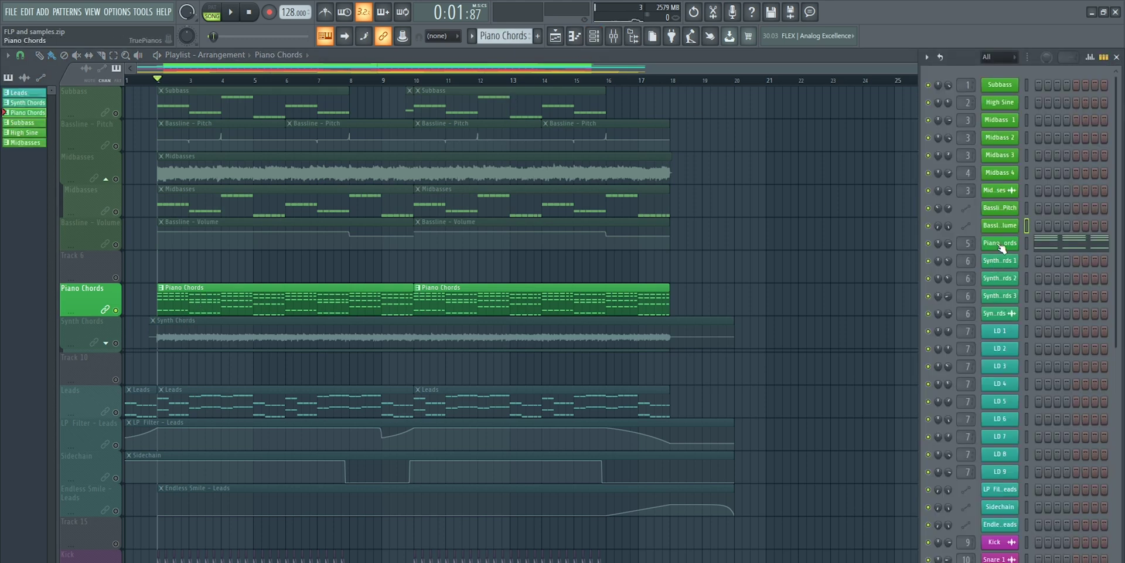
click(1001, 243)
click(1003, 246)
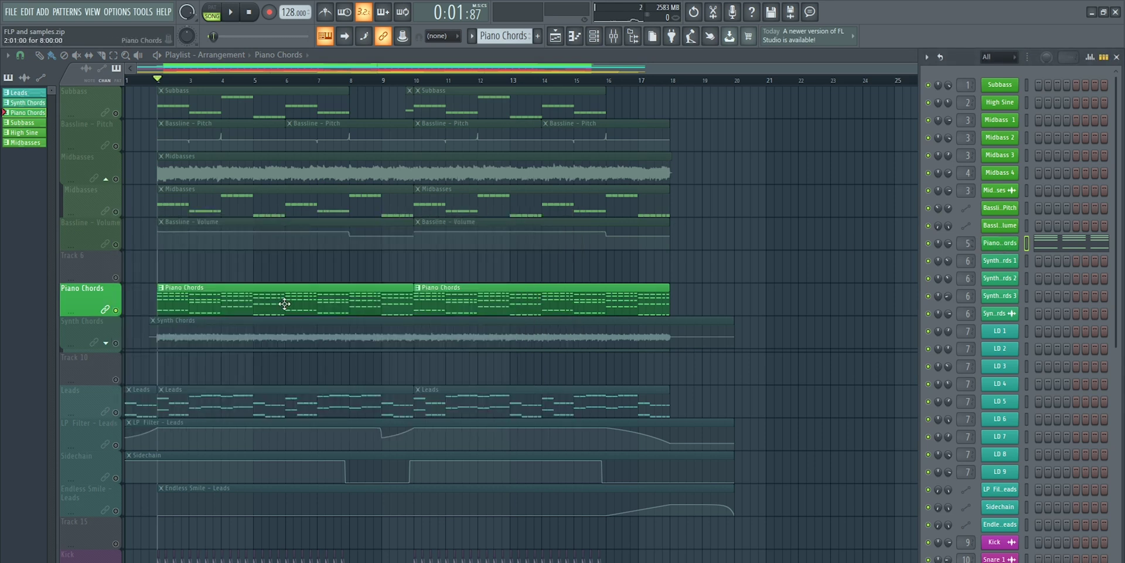
Play the Piano Chords track and examine its chord notes in the piano roll, stopping playback when finished
key(space)
key(F6)
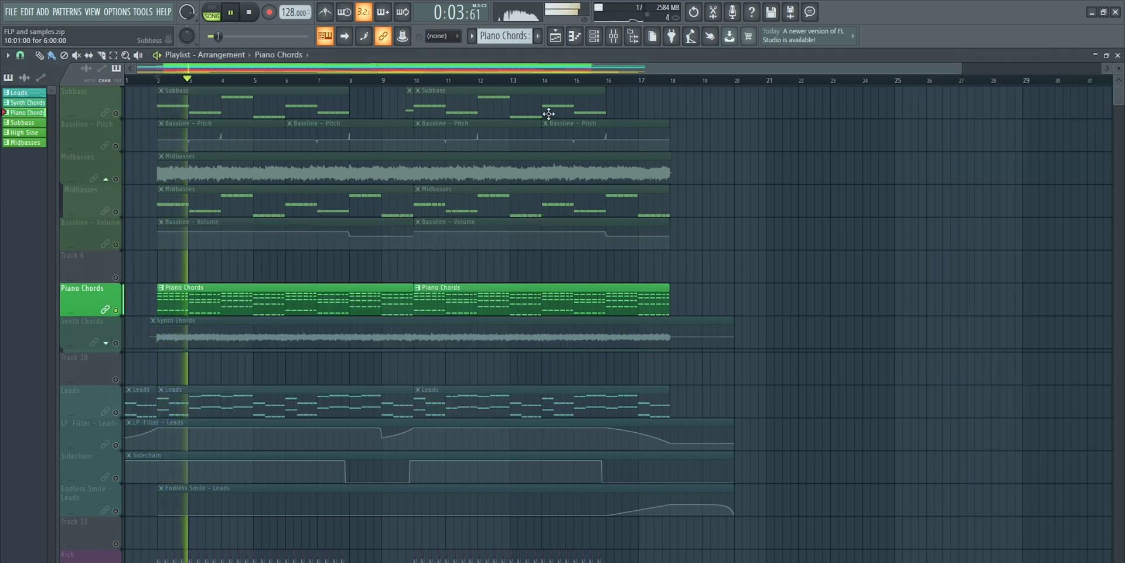
double_click(310, 301)
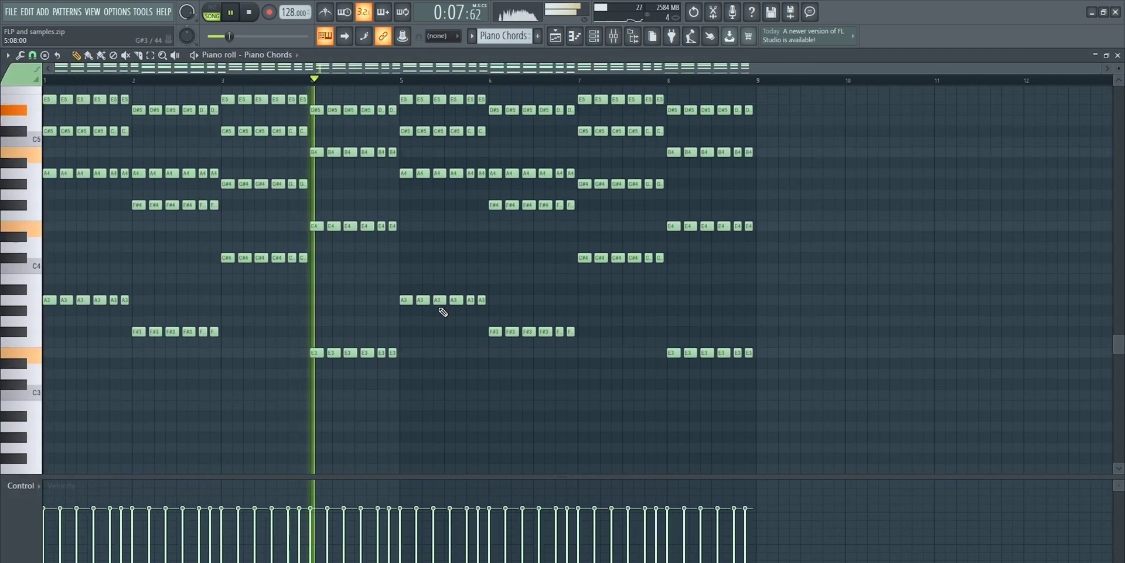
scroll(443, 310, up, 3)
key(space)
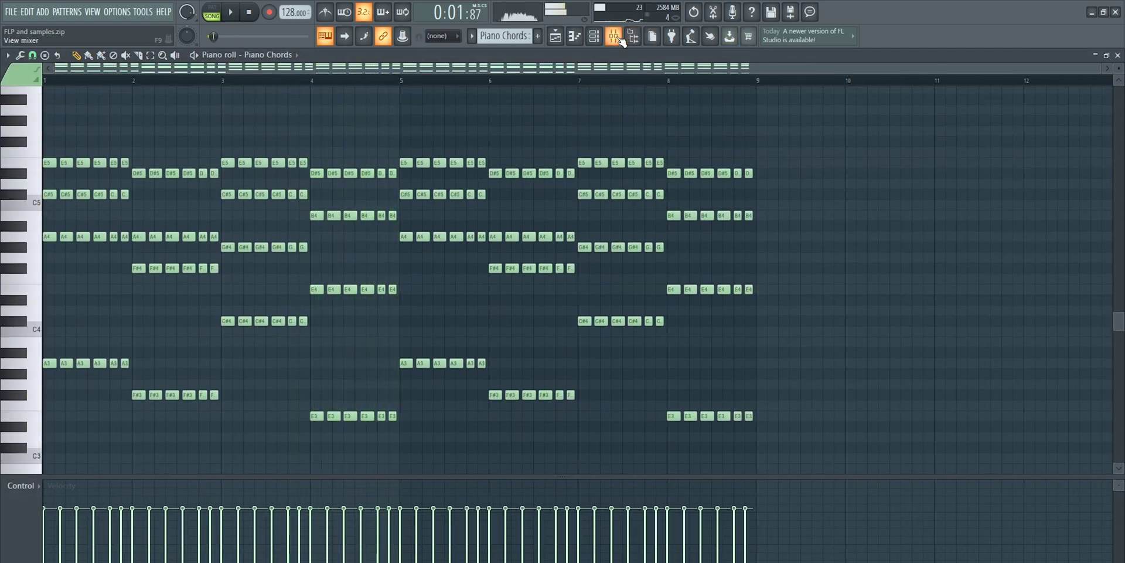
Examine the Soundgoodizer, Fruity parametric EQ 2 and Kickstart effects on the Piano Chords mixer track
click(616, 36)
click(850, 94)
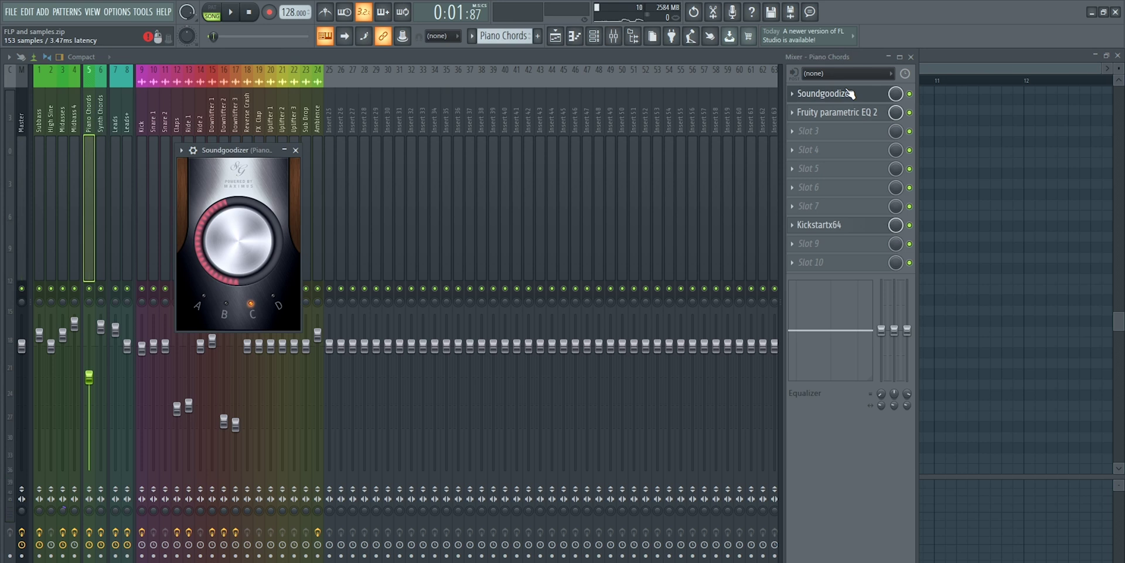
click(841, 111)
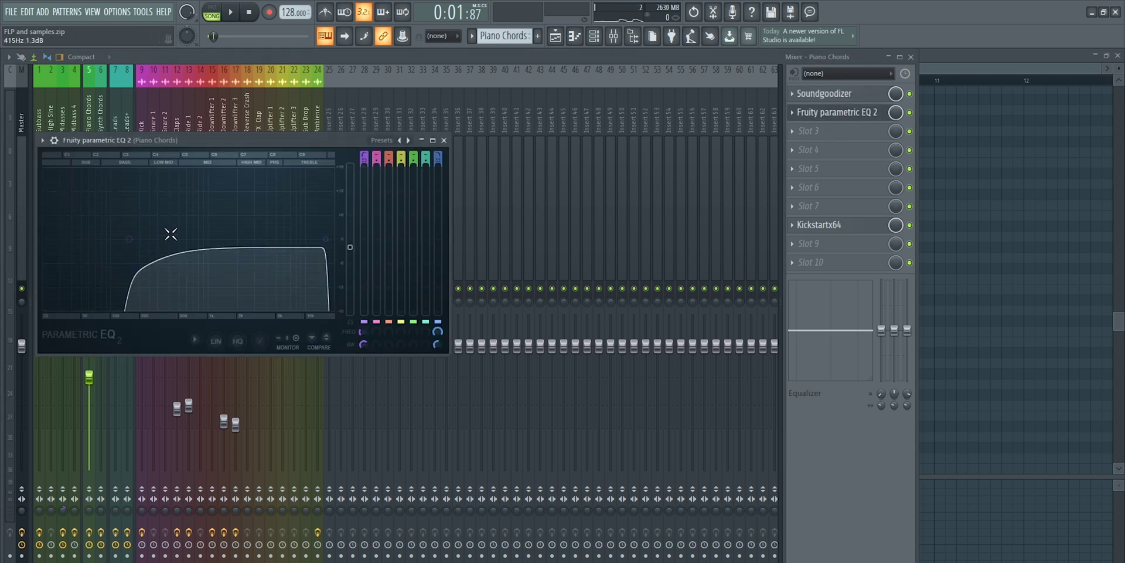
drag(170, 234, 179, 224)
click(838, 112)
click(821, 224)
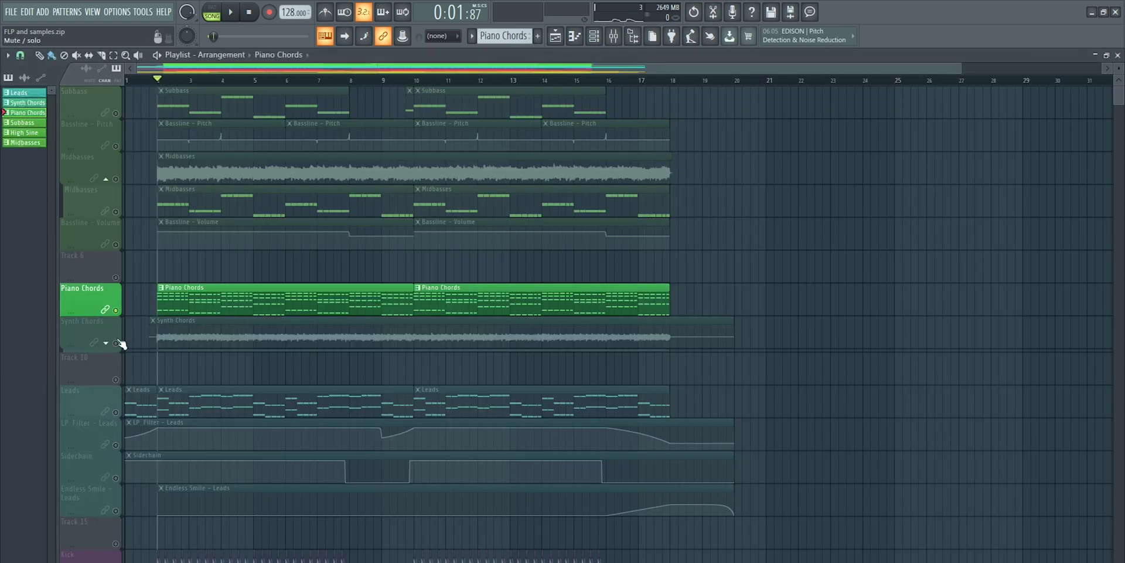
Unmute the Synth Chords track, mute Piano Chords and select the Synth Chords audio clip
click(116, 343)
click(116, 310)
click(216, 338)
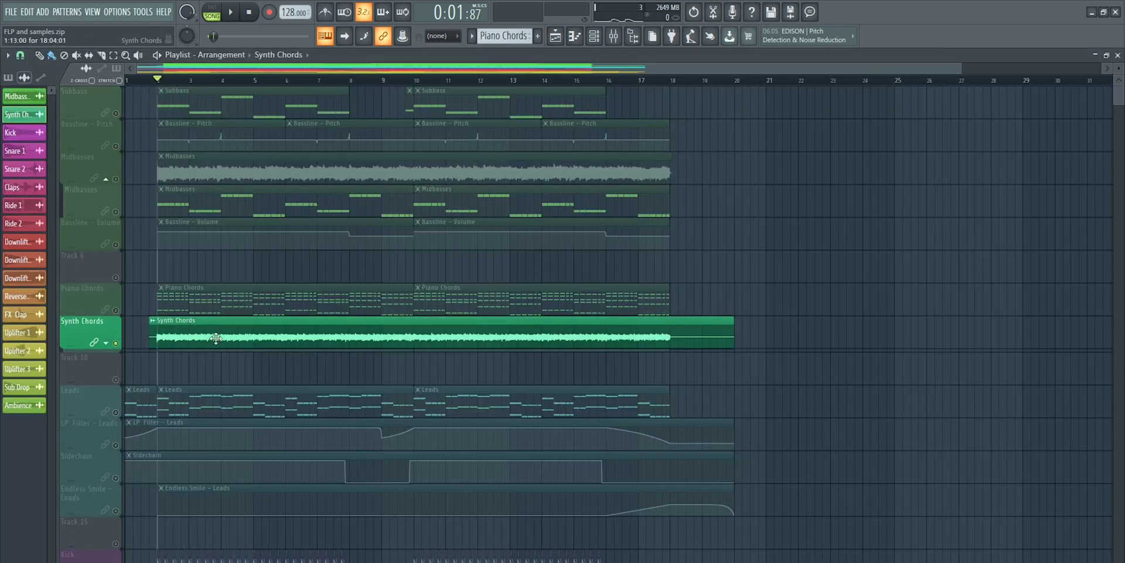
View the Spire instruments of the Synth Chords 1 and Synth Chords 2 channels
click(632, 37)
click(996, 262)
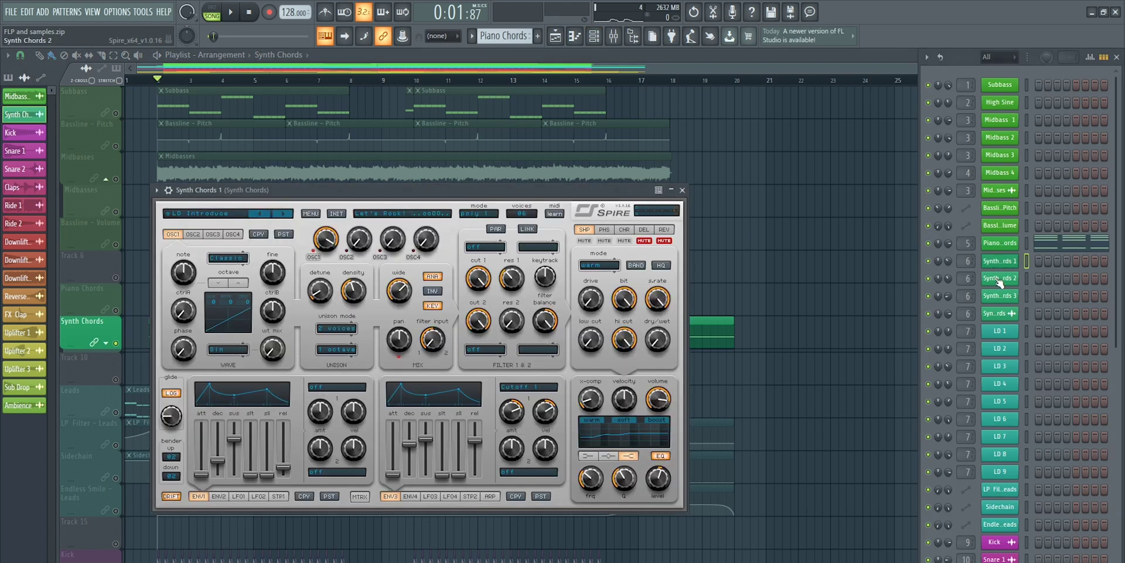
click(1000, 279)
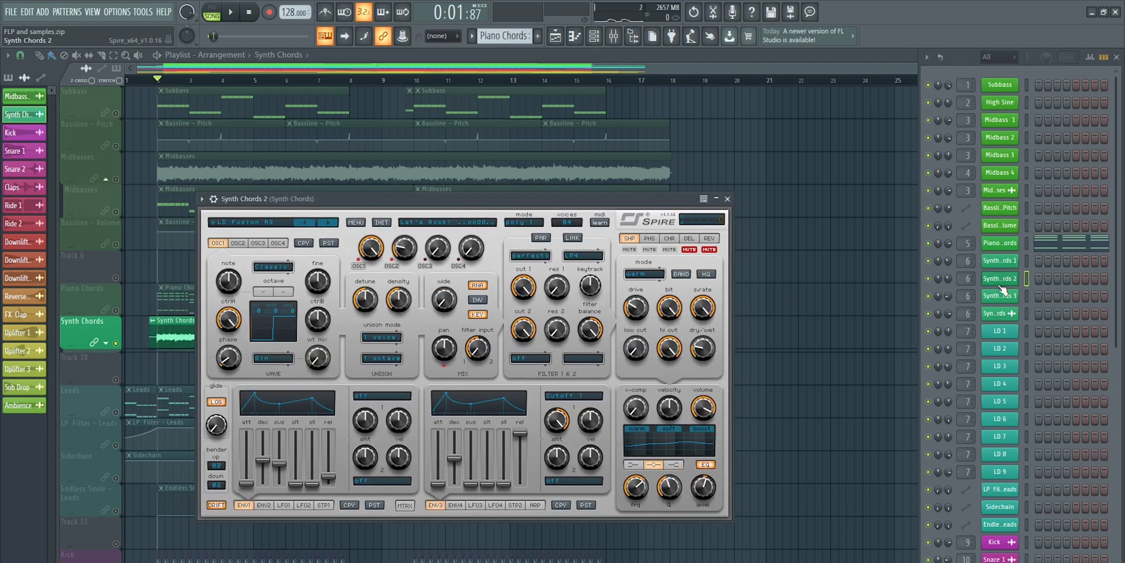
click(1001, 284)
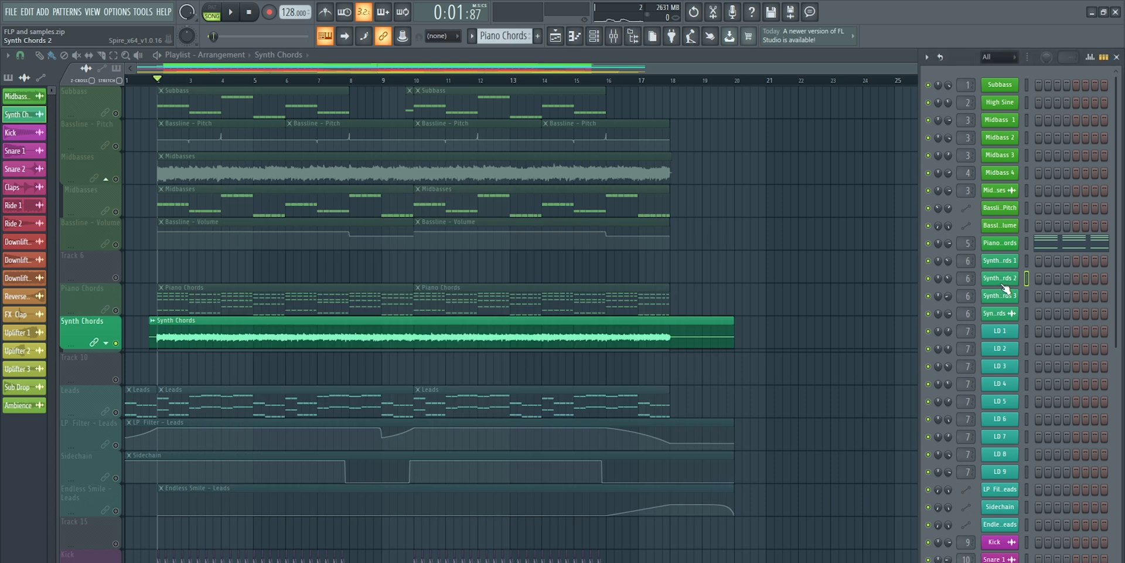
click(1000, 262)
click(1007, 265)
click(1003, 281)
click(1000, 285)
View the Sylenth1 instrument of the Synth Chords 3 channel and return to the Synth Chords clip in the playlist
click(1002, 299)
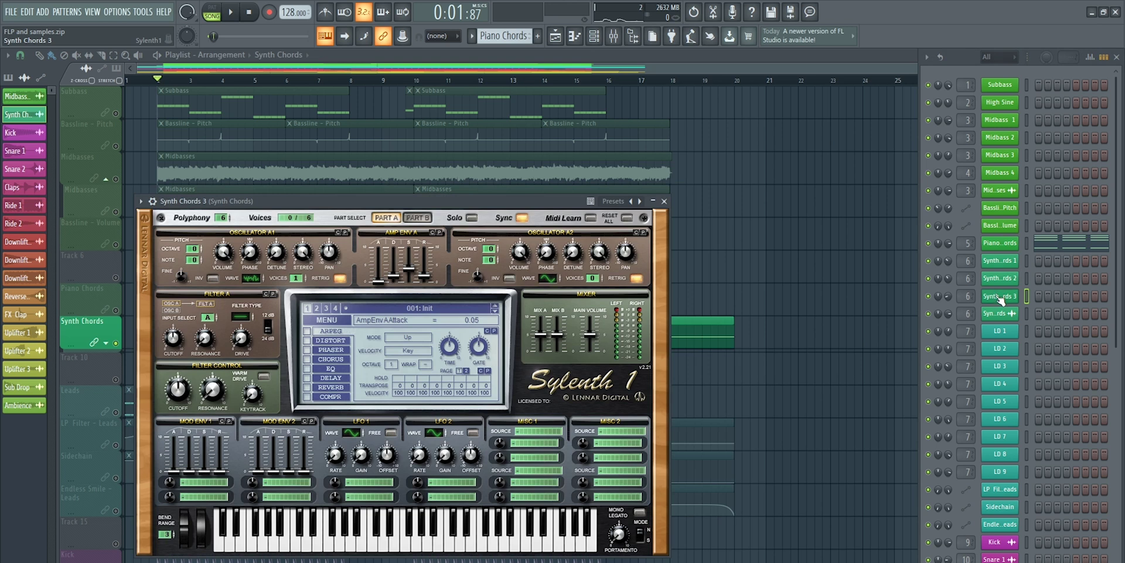
click(1001, 298)
click(205, 340)
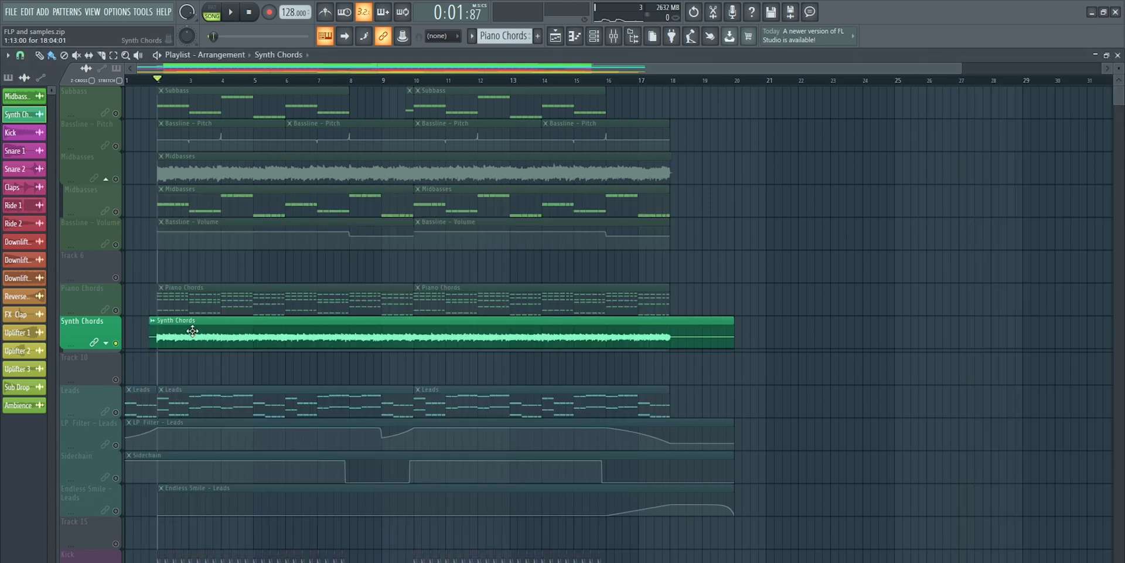
Play the Synth Chords layer and view the first two Fruity parametric EQ 2 effects on its mixer track
key(space)
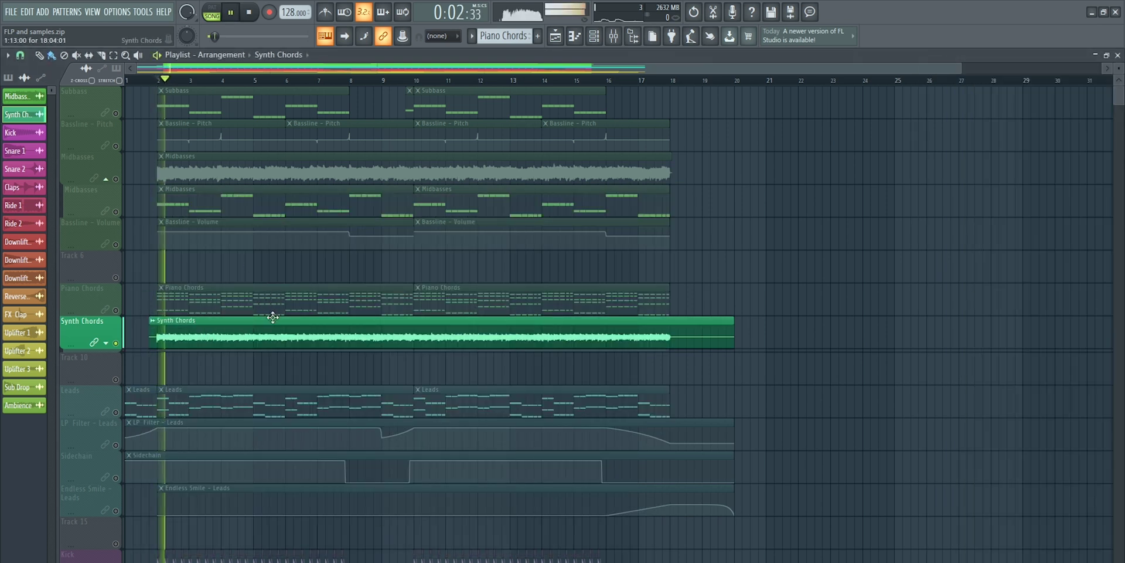
click(595, 37)
click(614, 35)
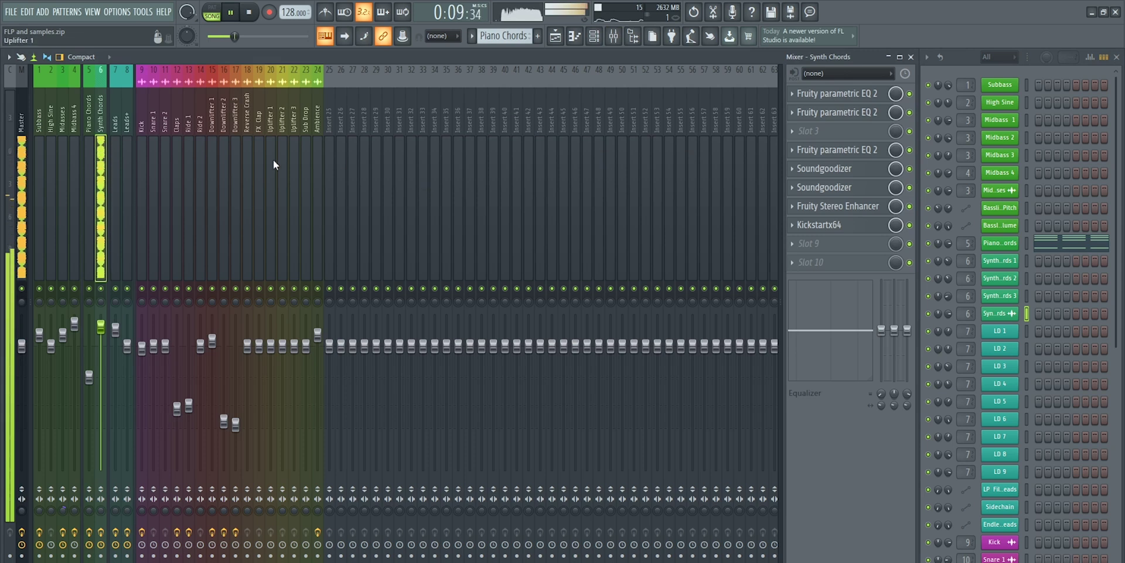
key(space)
click(838, 94)
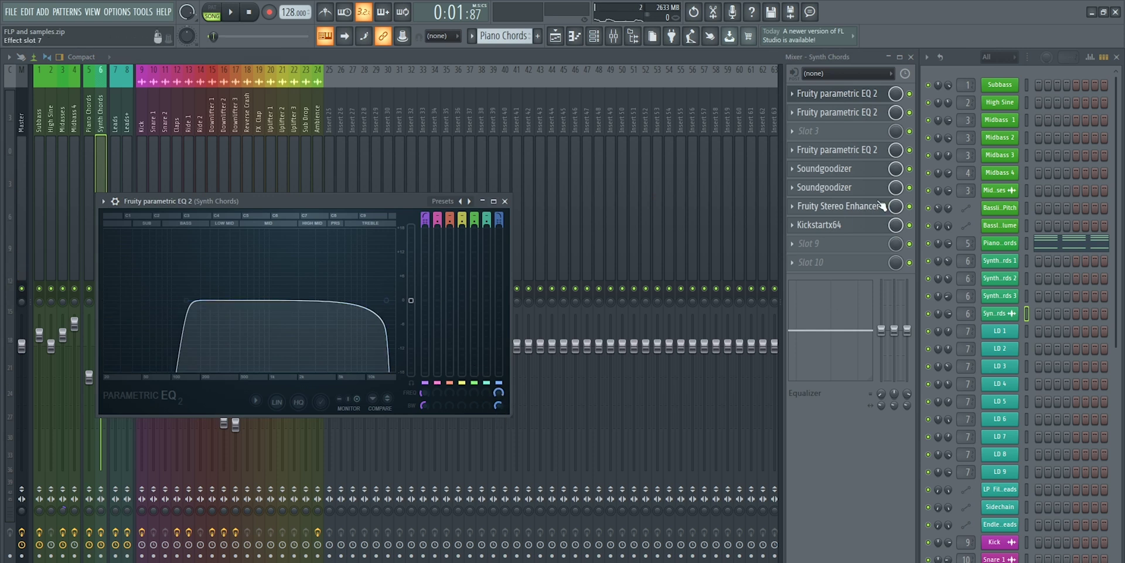
click(854, 112)
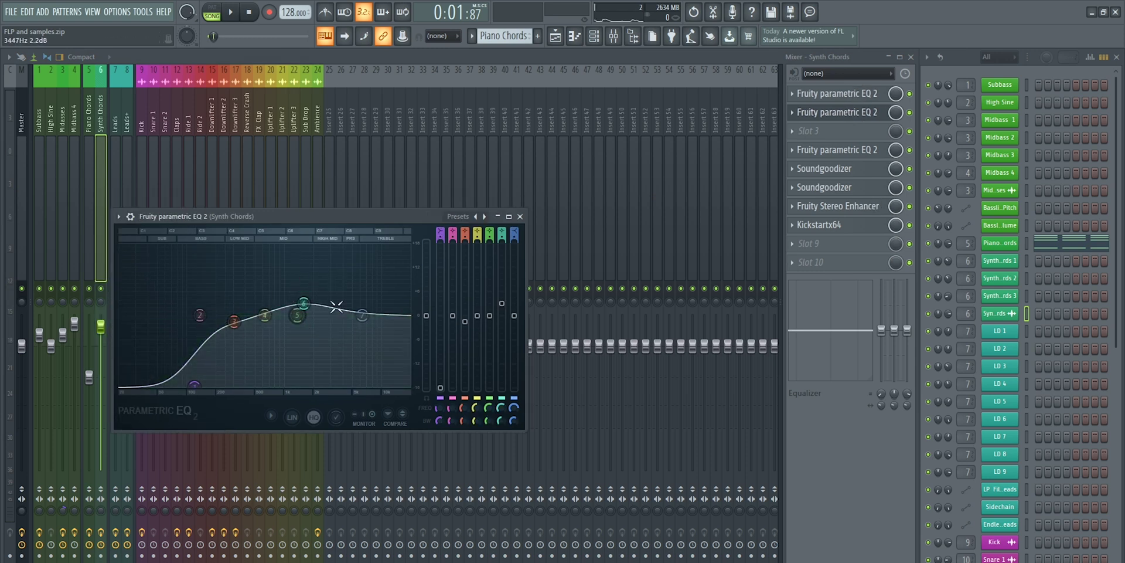
Open the third Fruity parametric EQ 2 on the Synth Chords mixer track and move it up to effect slot 3
click(840, 153)
scroll(840, 153, up, 2)
scroll(841, 117, down, 1)
click(841, 135)
click(841, 135)
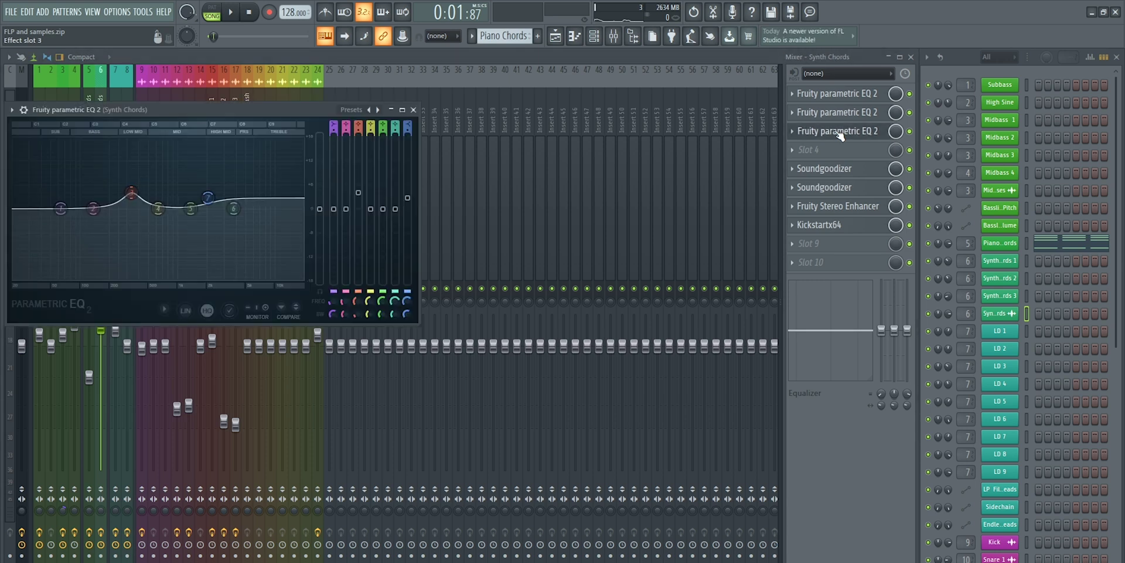
click(840, 136)
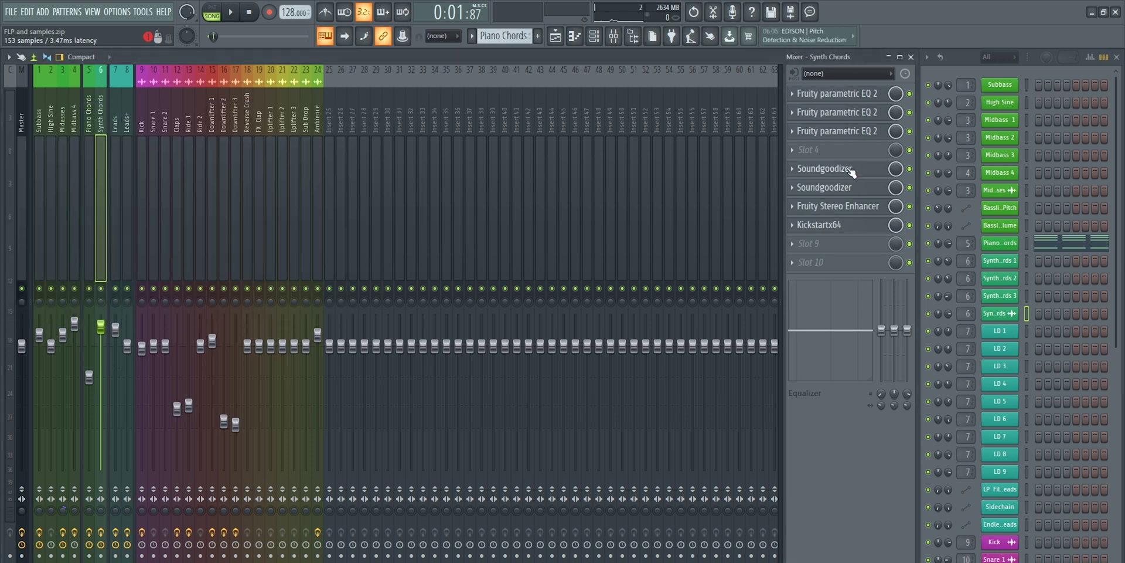
Examine the Soundgoodizer, Fruity Stereo Enhancer and Kickstart effects on the Synth Chords mixer track
click(851, 170)
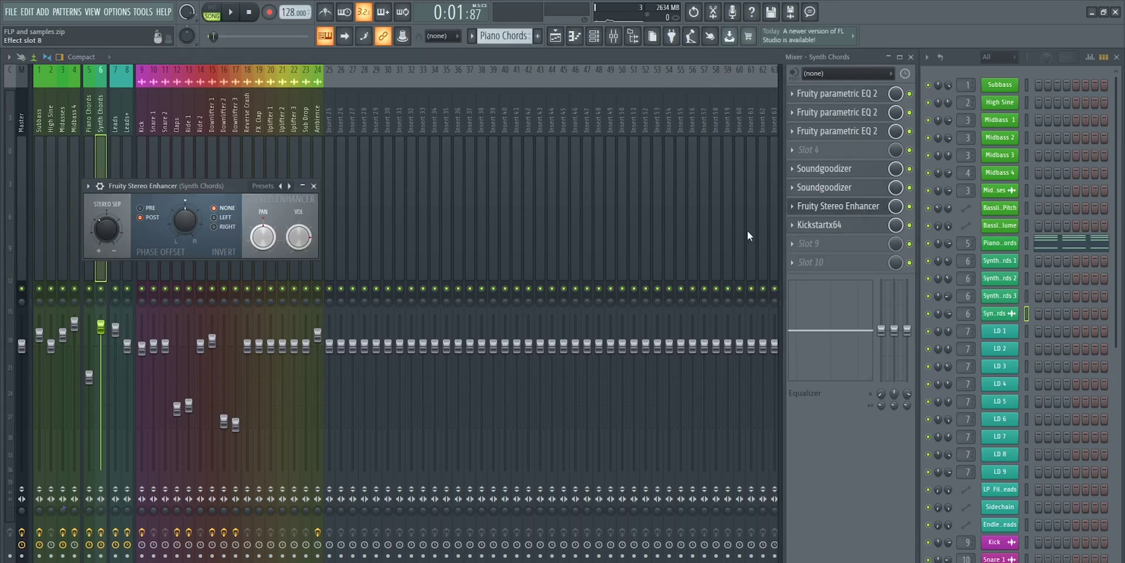
drag(164, 184, 265, 151)
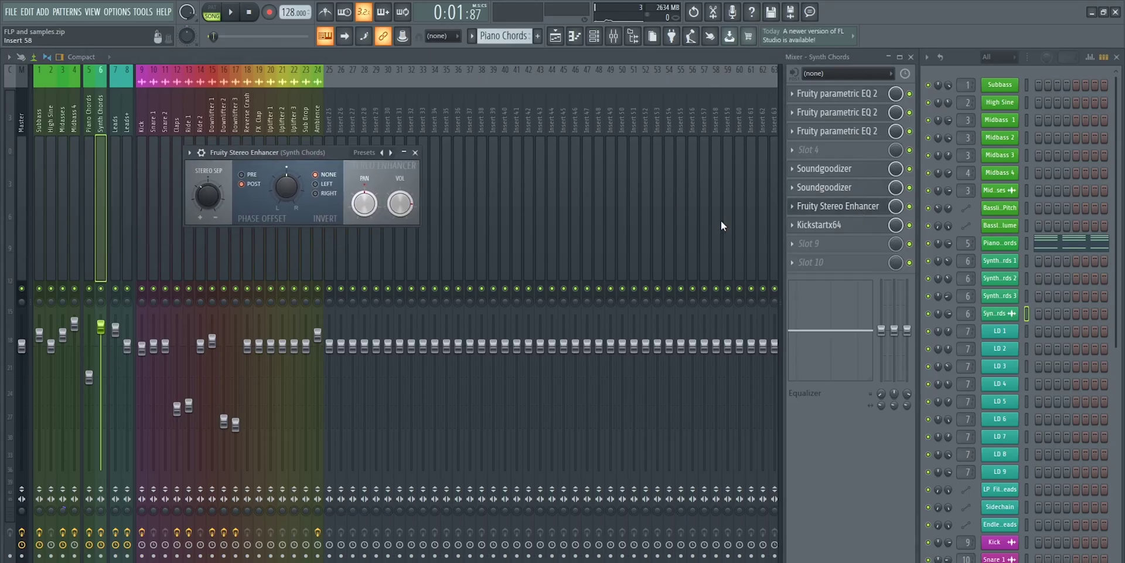
click(804, 206)
click(828, 232)
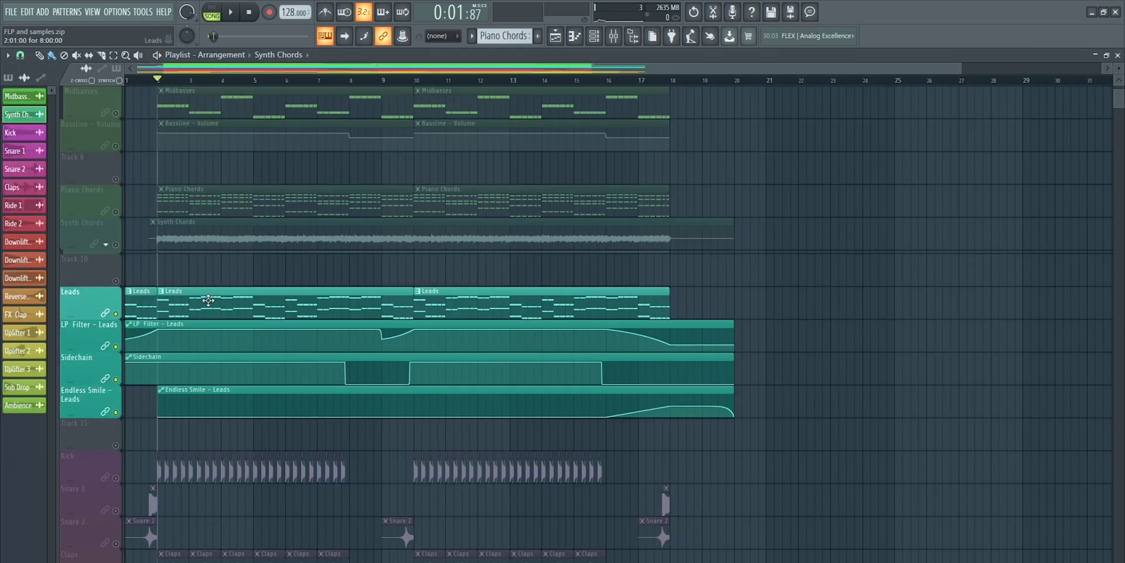
Select the Leads pattern in the playlist, play it and bring up the Leads mixer track
click(208, 300)
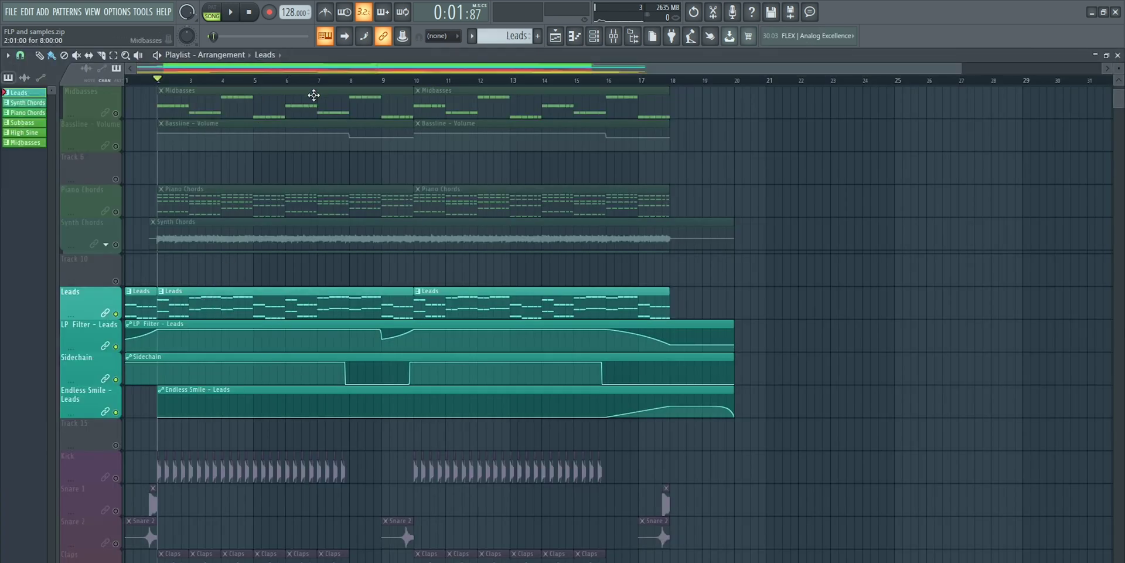
scroll(322, 82, down, 2)
click(600, 42)
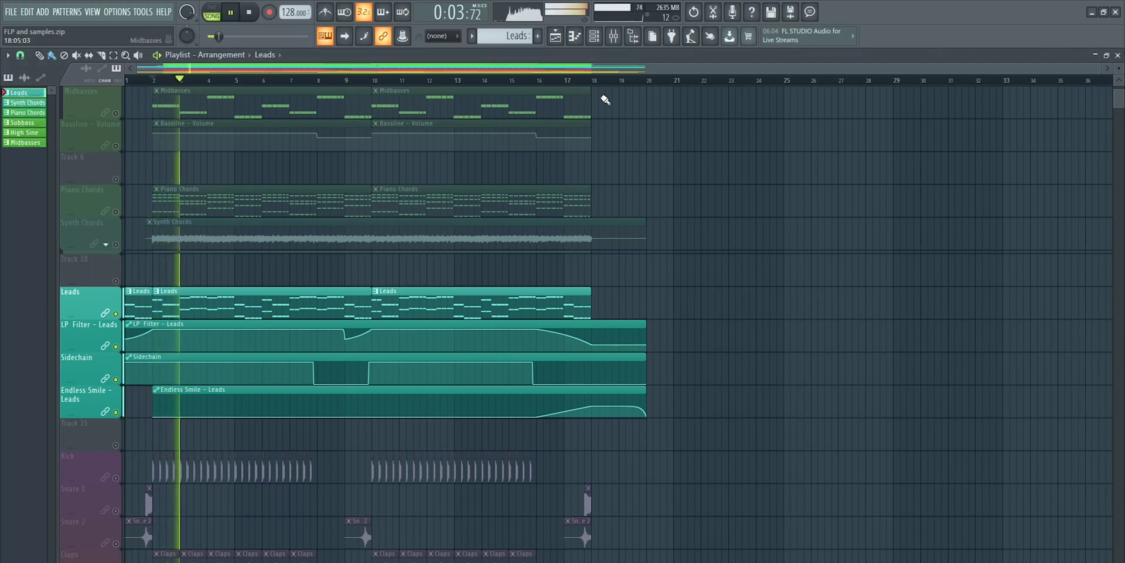
click(616, 40)
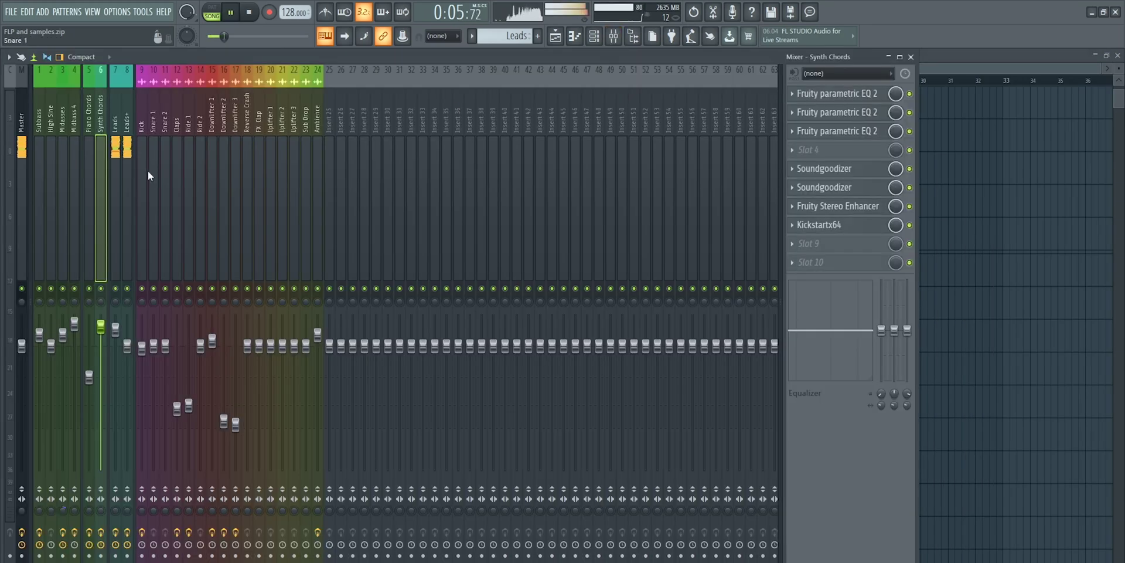
click(114, 167)
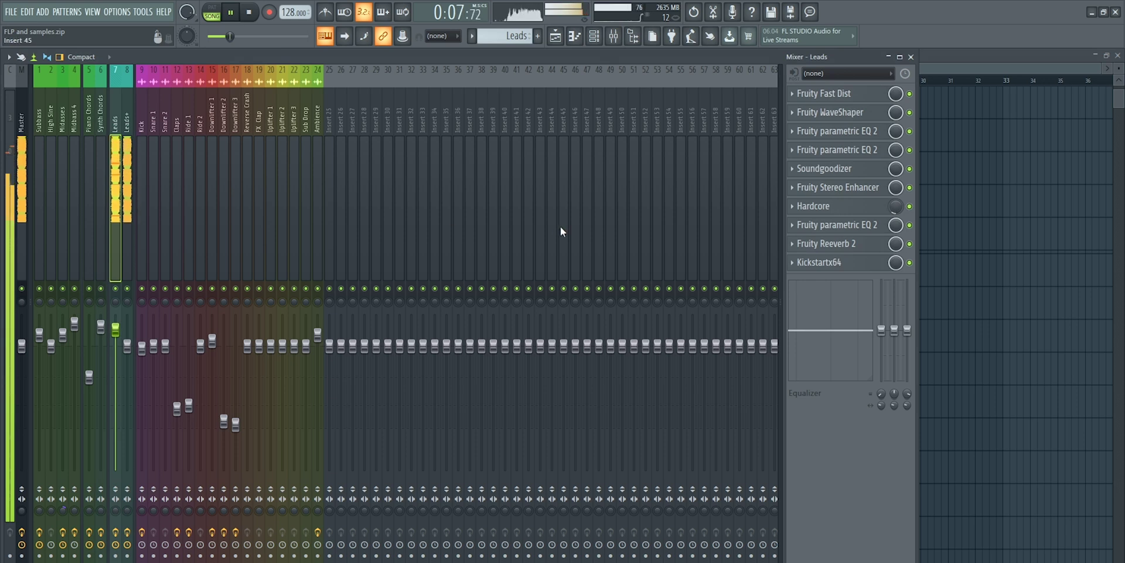
key(space)
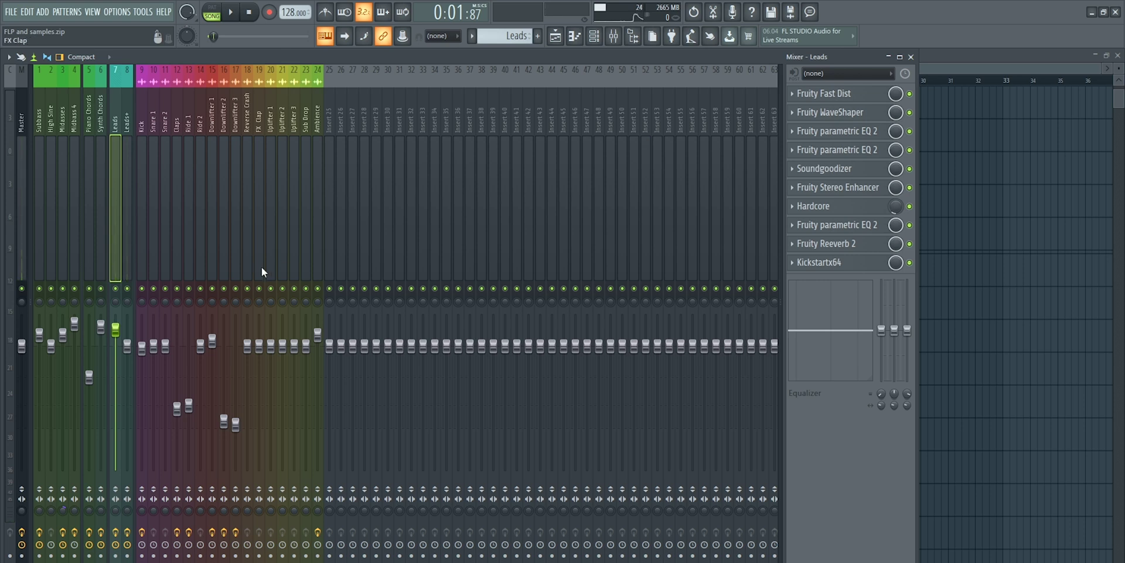
Audition the lead layers LD 1 to LD 9 by soloing their channels during playback
click(601, 41)
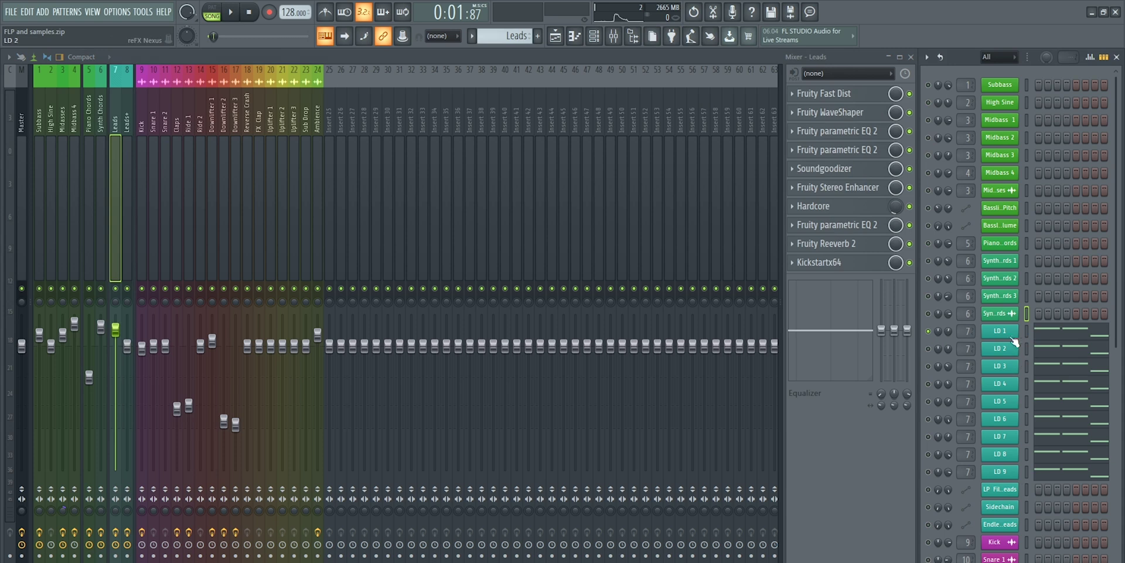
click(999, 331)
click(999, 330)
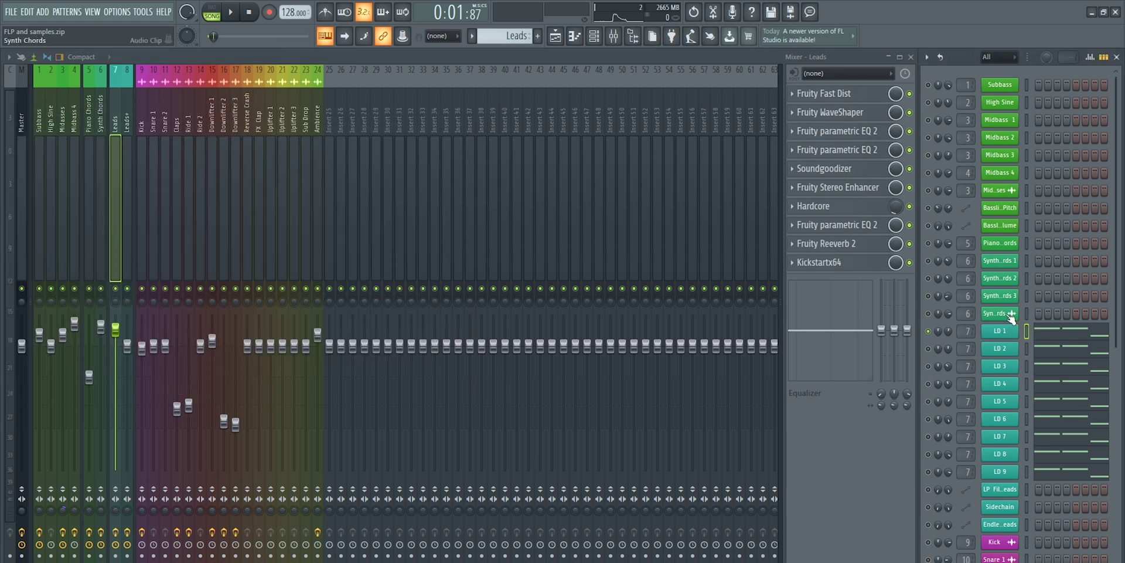
key(space)
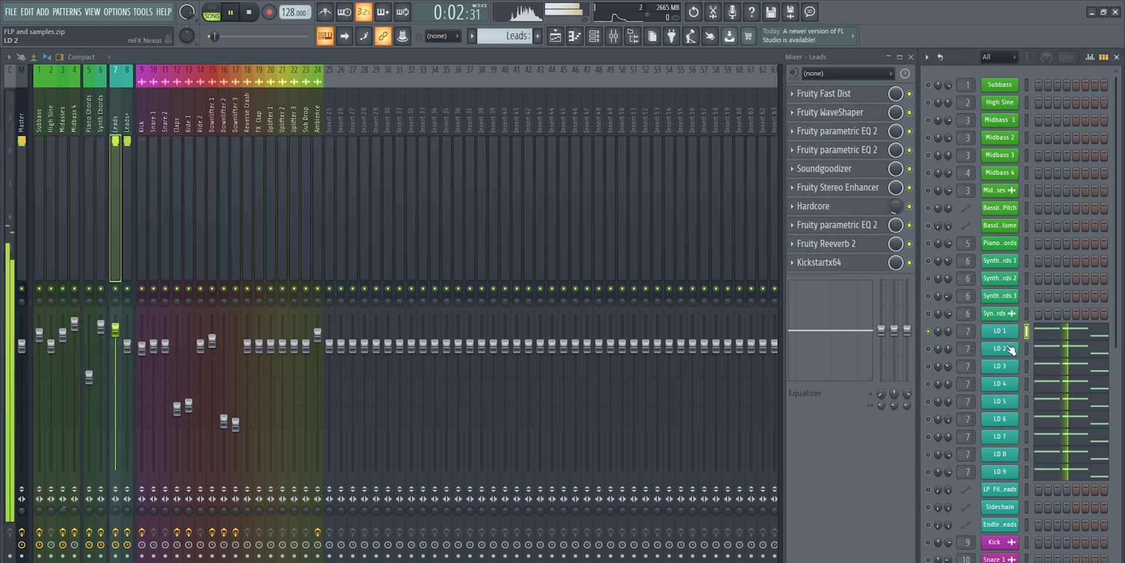
right_click(929, 349)
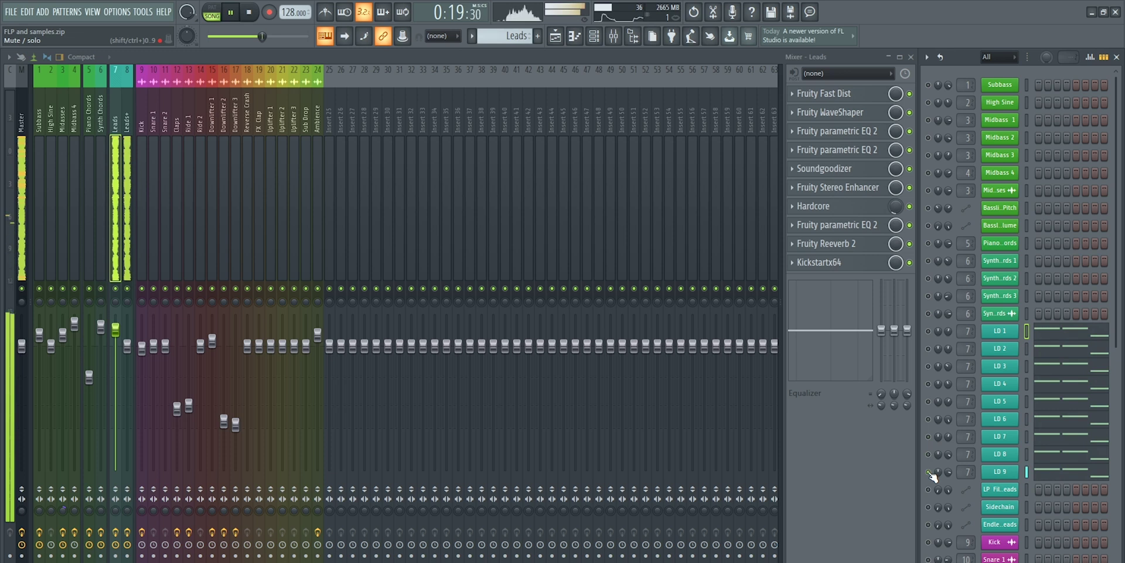
key(space)
Examine the Fruity Fast Dist and the first two Fruity parametric EQ 2 effects on the Leads mixer track
click(831, 98)
click(831, 98)
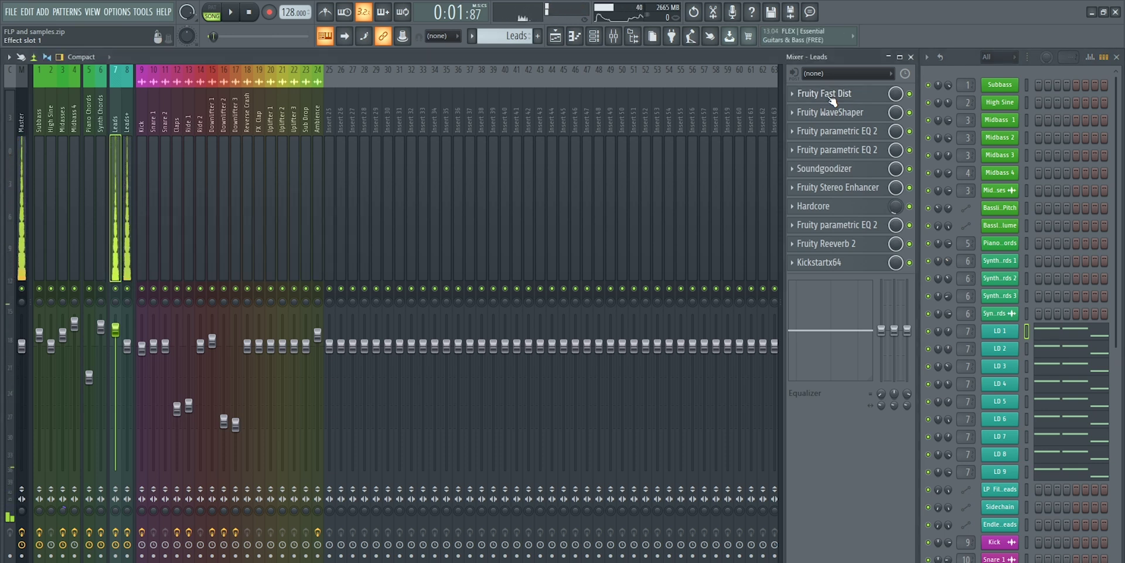
click(831, 97)
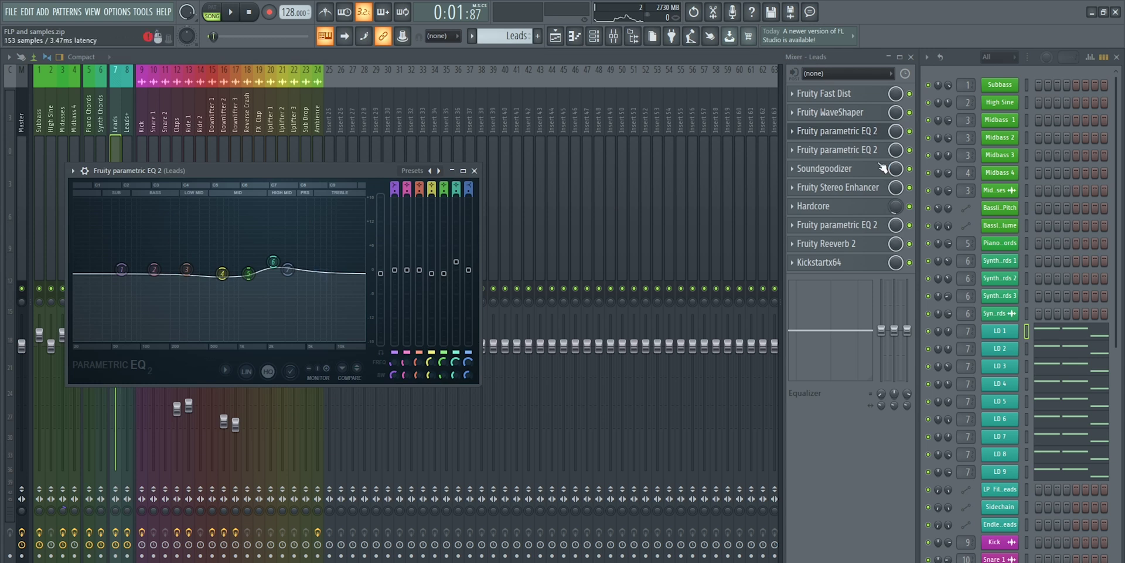
click(850, 135)
click(847, 151)
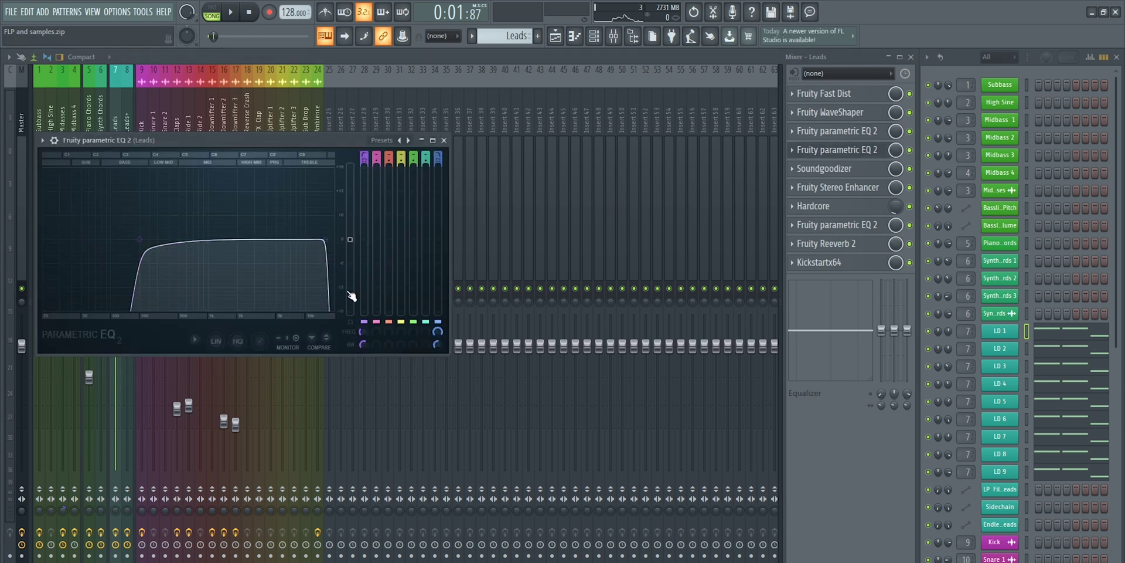
click(867, 150)
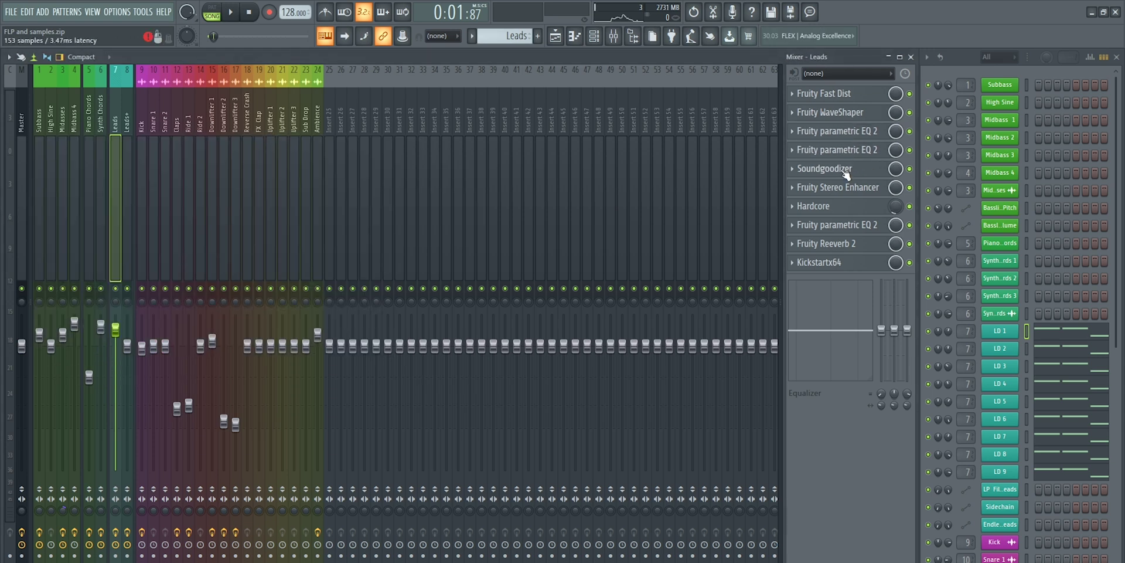
View the Soundgoodizer, Fruity Stereo Enhancer and Hardcore effects on the Leads mixer track
click(846, 170)
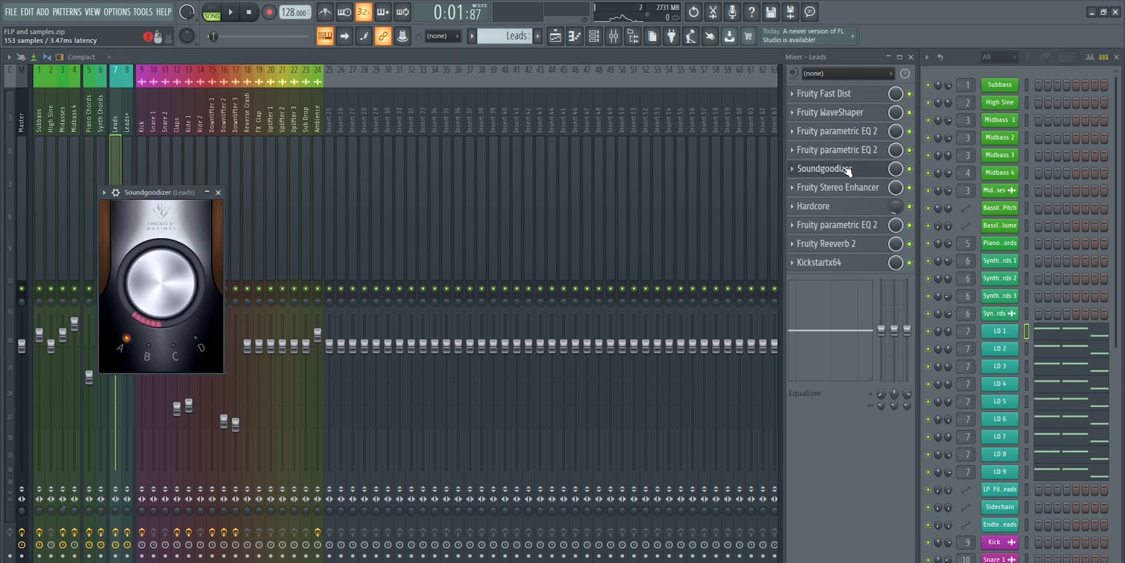
click(848, 170)
click(850, 187)
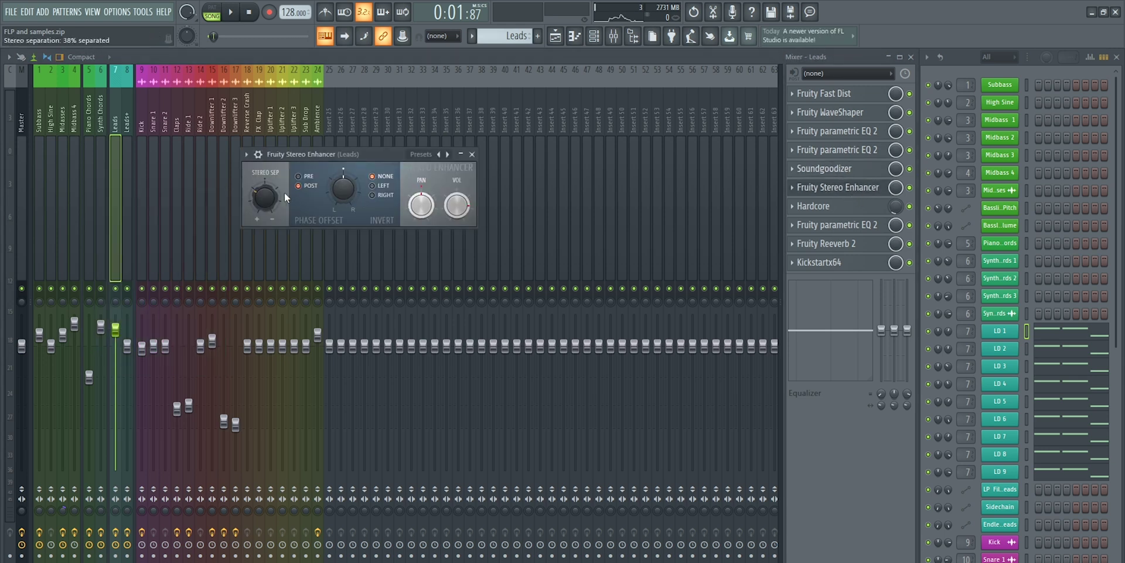
click(848, 188)
click(841, 208)
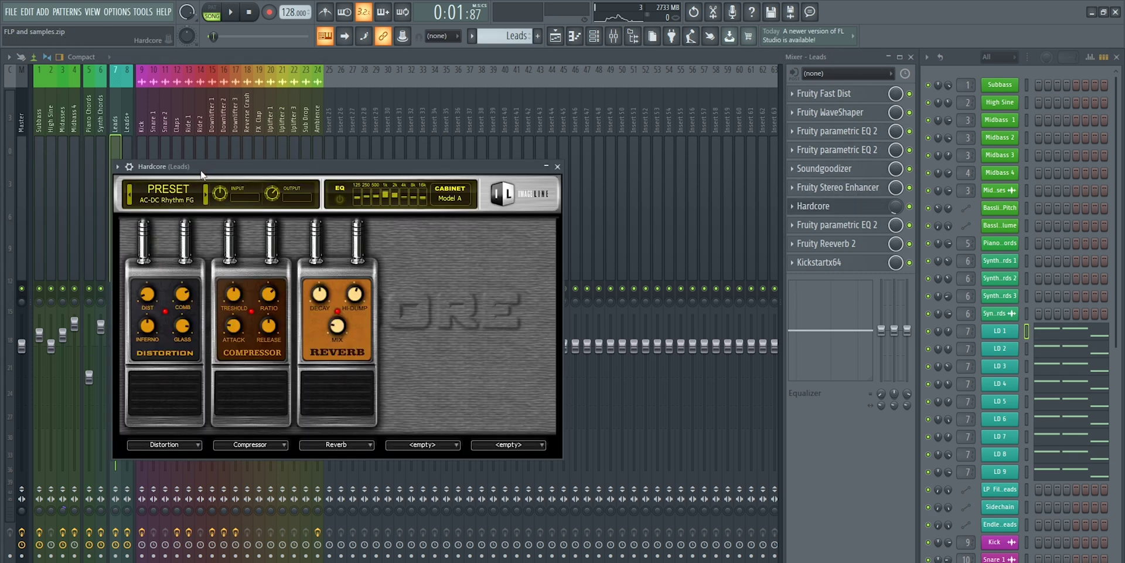
drag(200, 170, 251, 150)
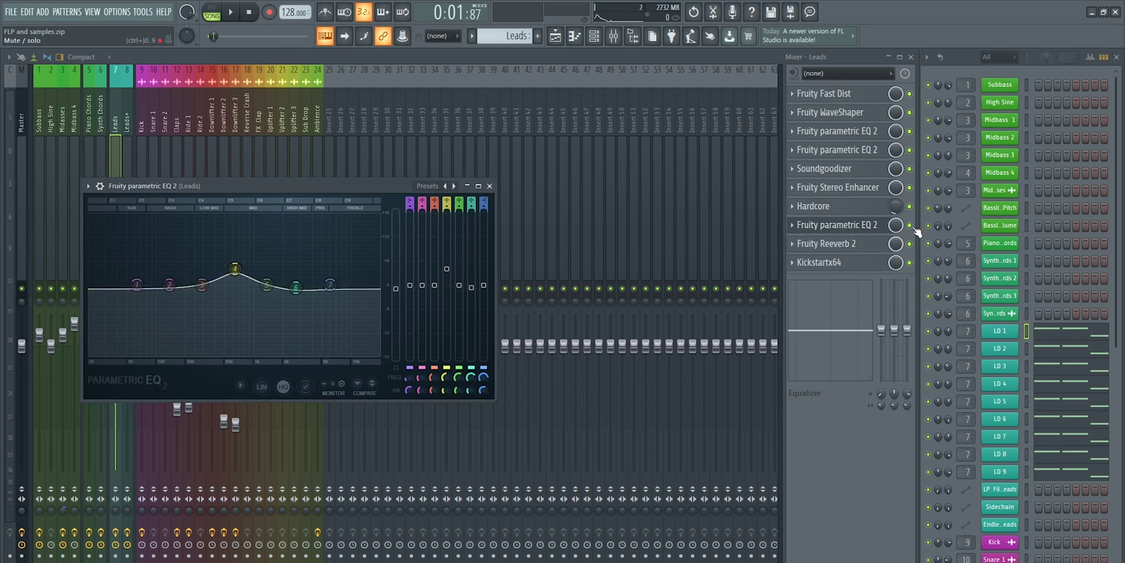
View the last Fruity parametric EQ 2, the Fruity Reeverb 2 and the Kickstart on the Leads mixer track
click(872, 225)
click(836, 245)
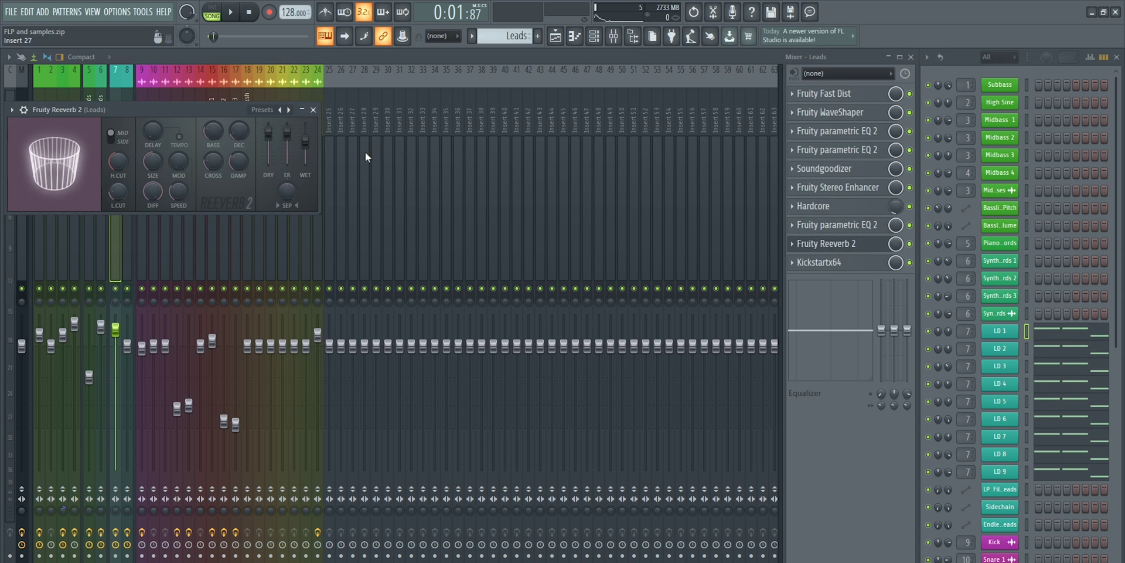
click(835, 263)
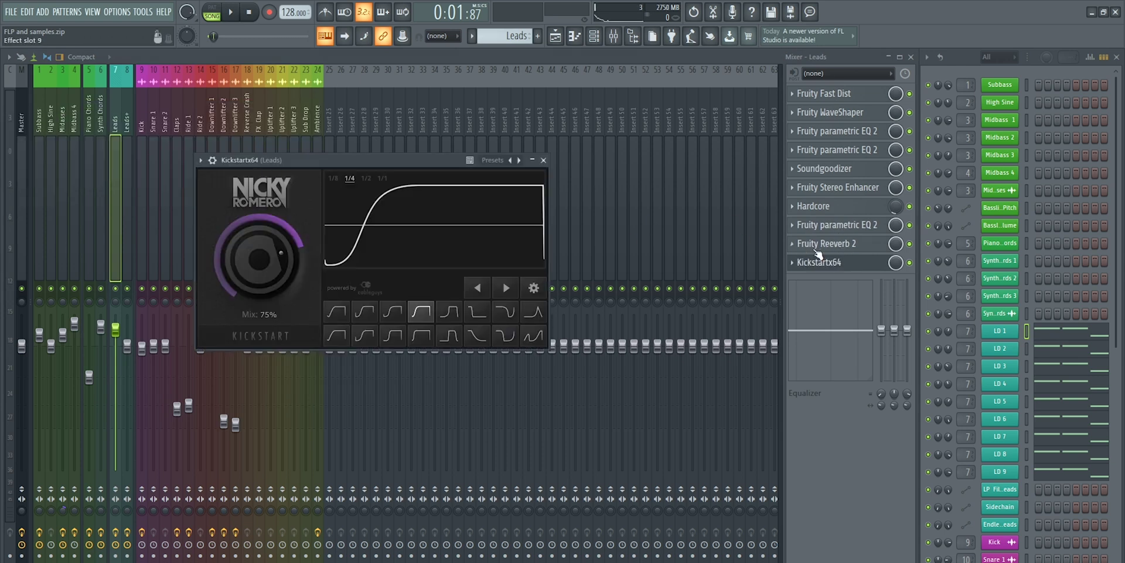
click(833, 265)
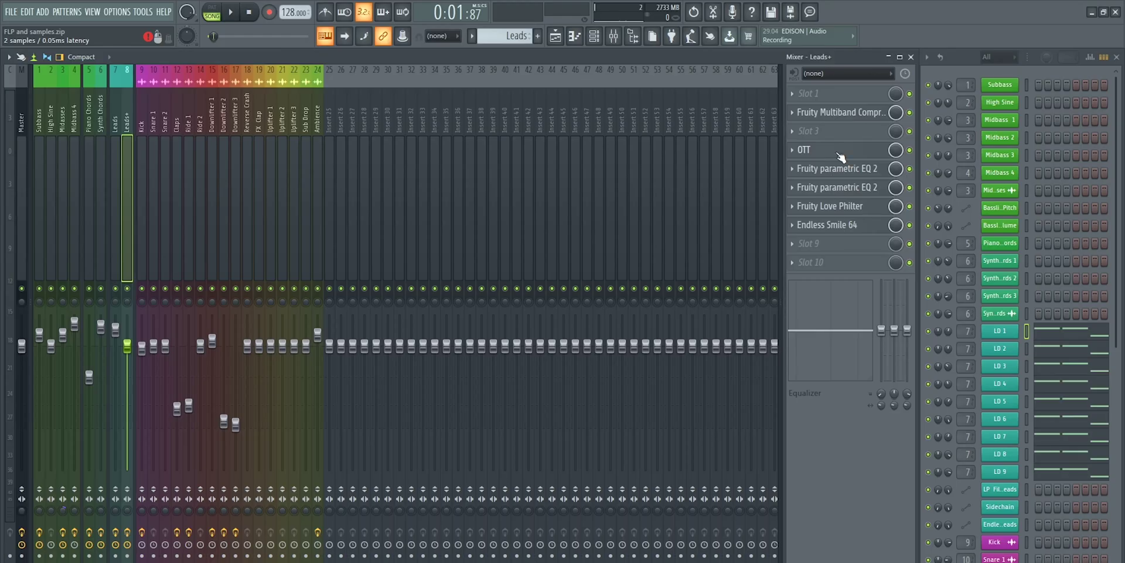
Examine the OTT compressor and both Fruity parametric EQ 2 effects on the Leads+ mixer track
click(804, 149)
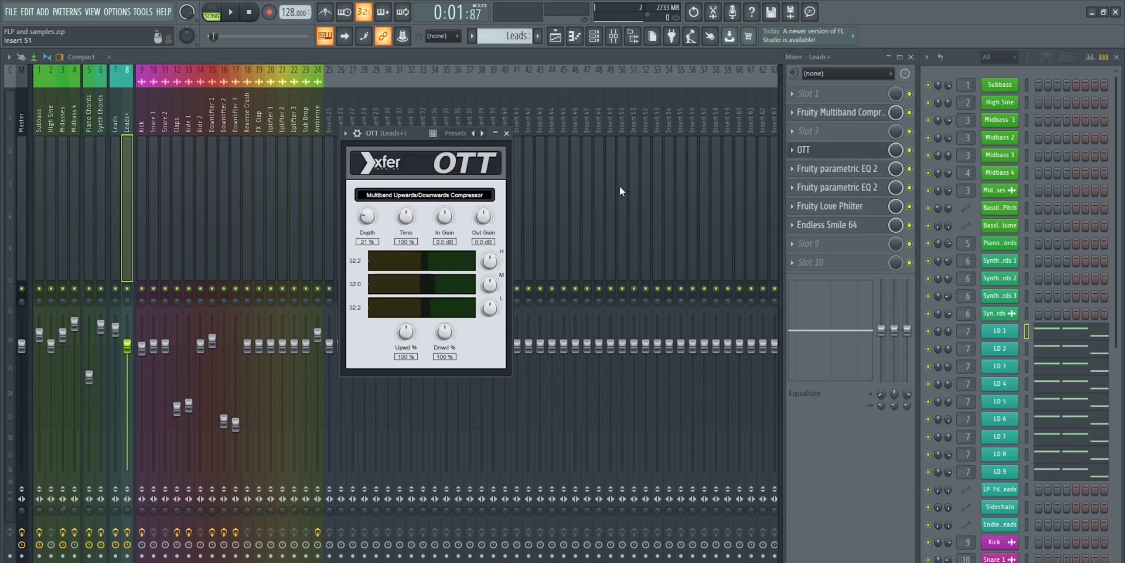
click(803, 149)
click(843, 169)
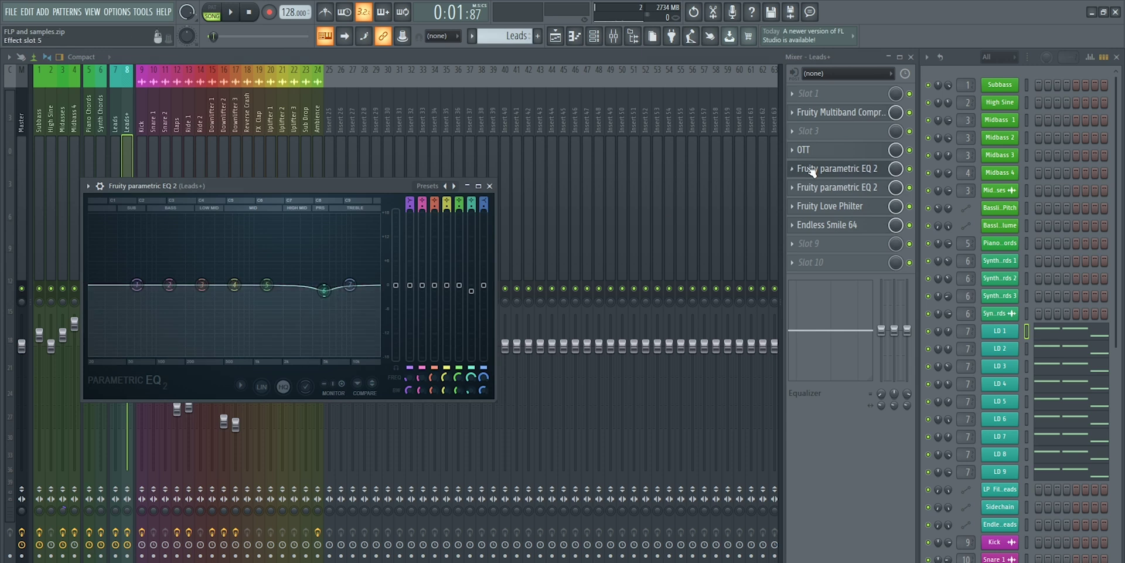
click(837, 169)
click(837, 187)
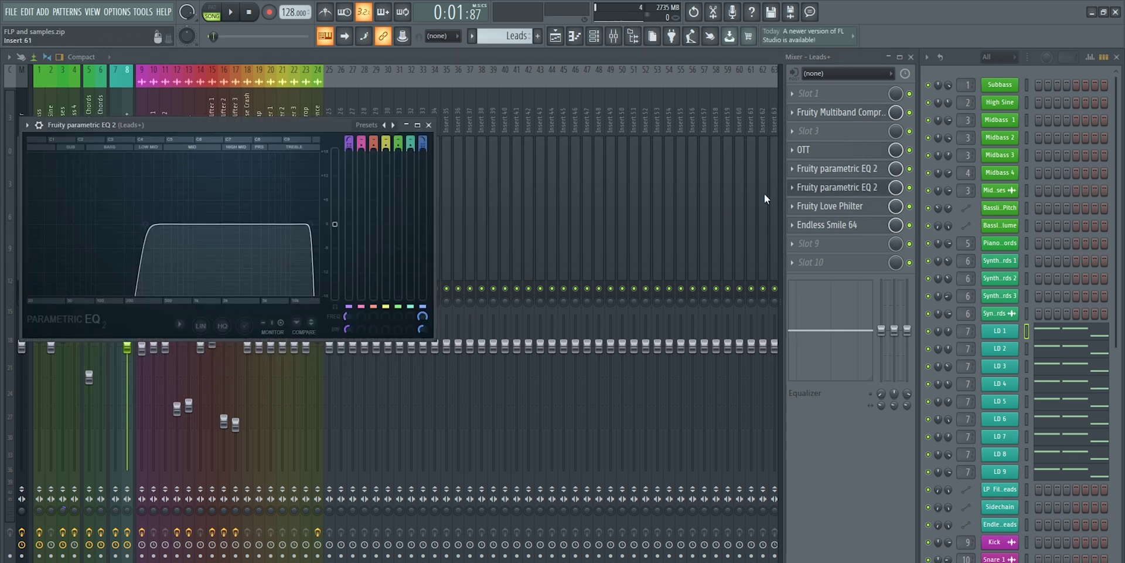
click(848, 187)
View the Fruity Love Philter on the Leads+ mixer track and return to the playlist, closing the mixer and channel rack
click(847, 208)
drag(170, 135, 370, 94)
click(861, 207)
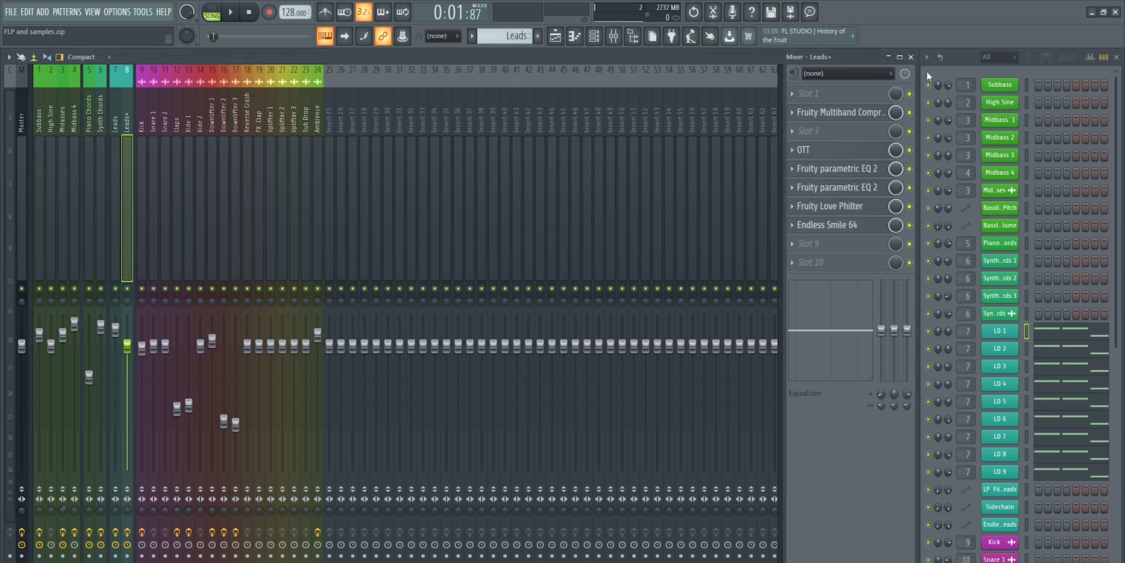
click(912, 57)
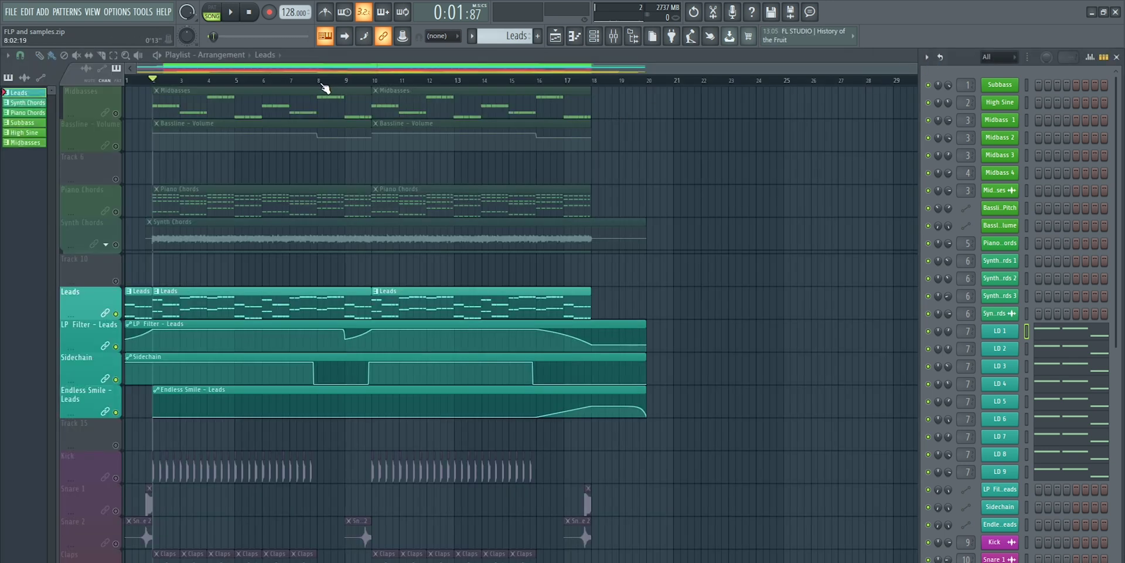
key(F6)
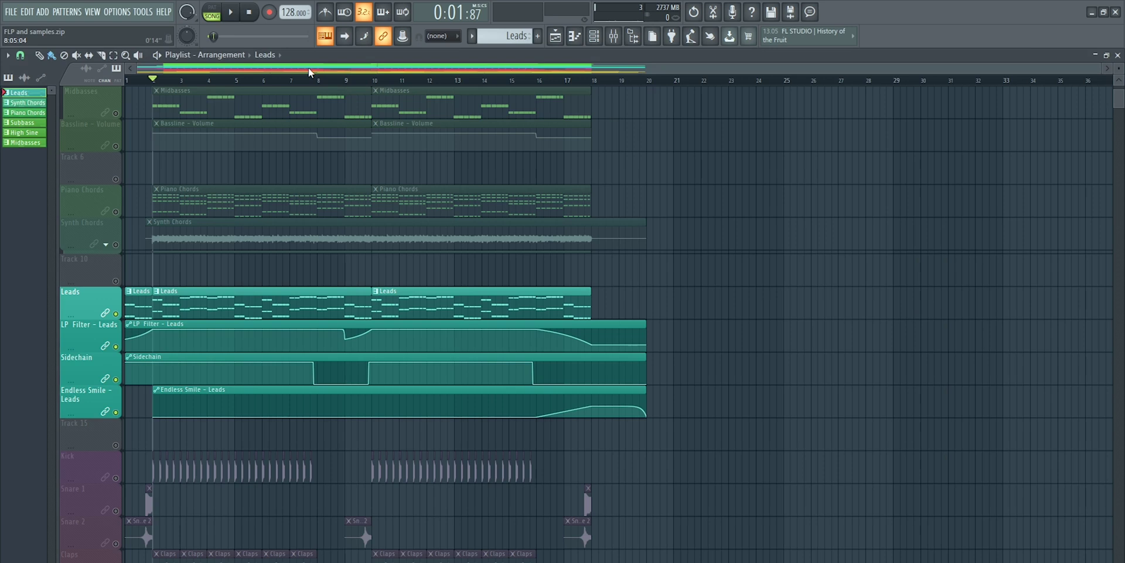
Play the leads from just before bar 8, across the low section of the Sidechain automation
click(295, 80)
scroll(295, 80, up, 4)
drag(345, 71, 283, 69)
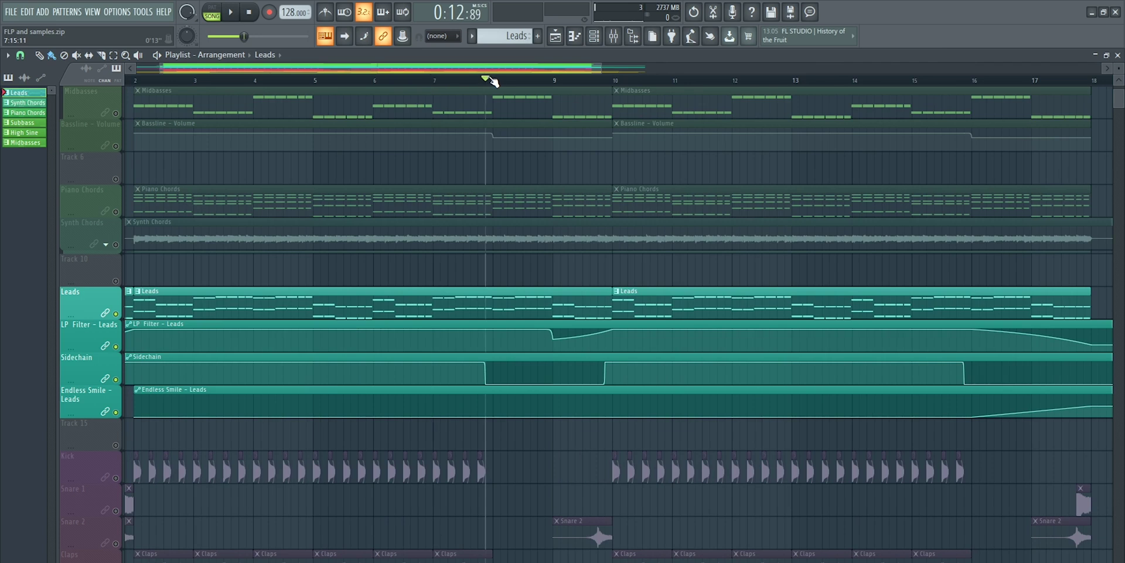
scroll(501, 82, down, 3)
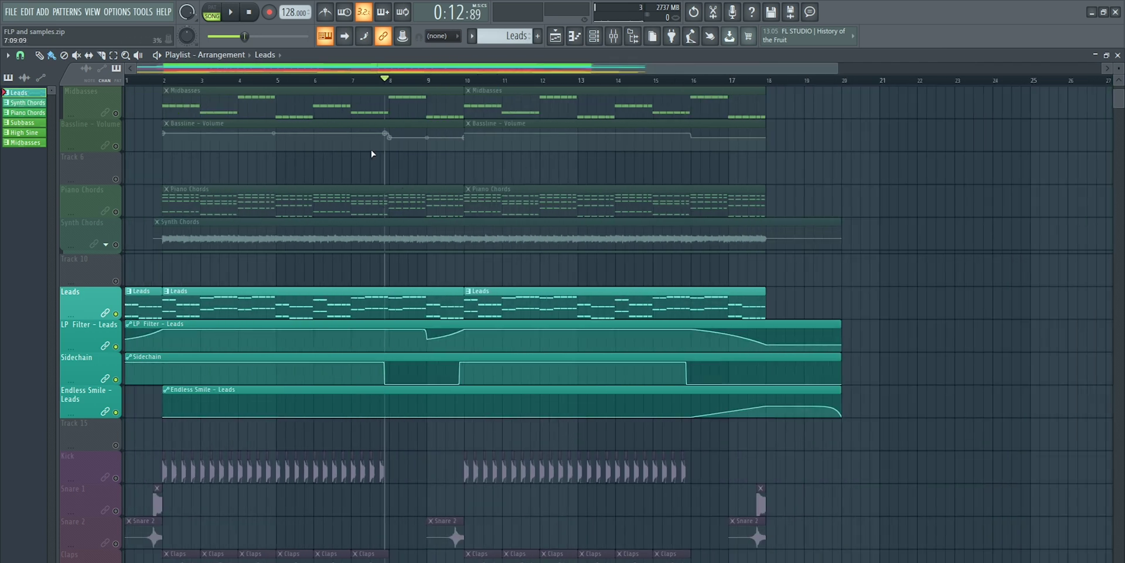
key(space)
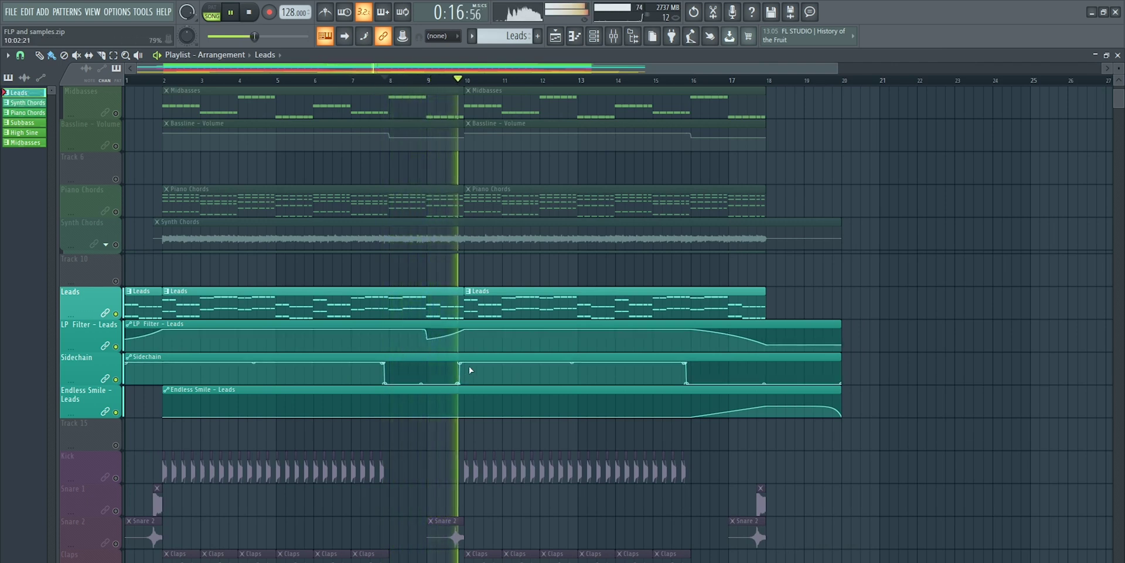
key(space)
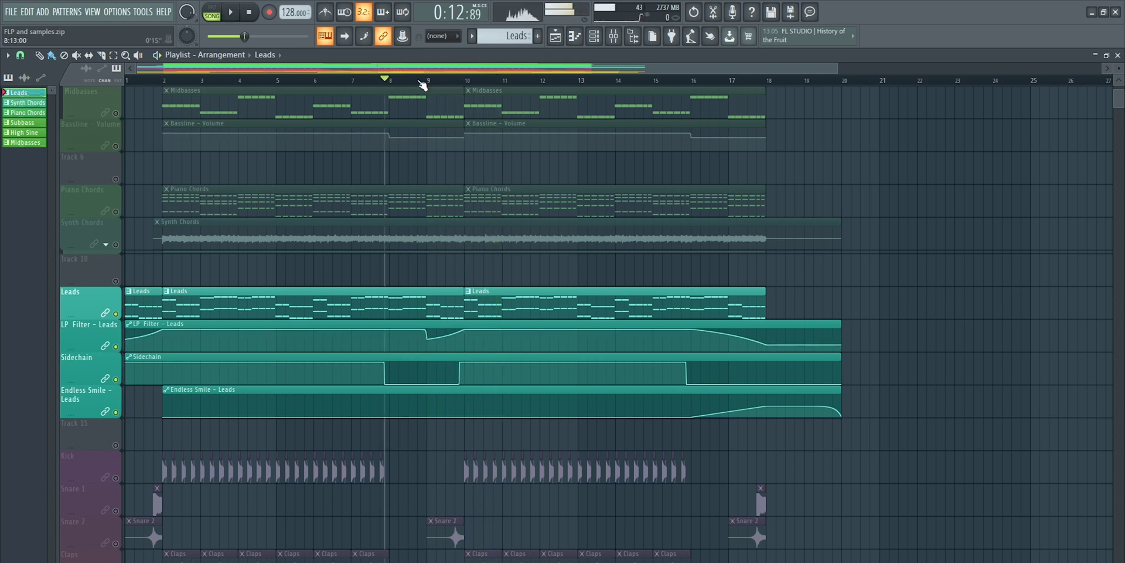
Inspect the leads automation around bar 9 and play the leads from just before bar 16 through the Endless Smile rise
click(420, 82)
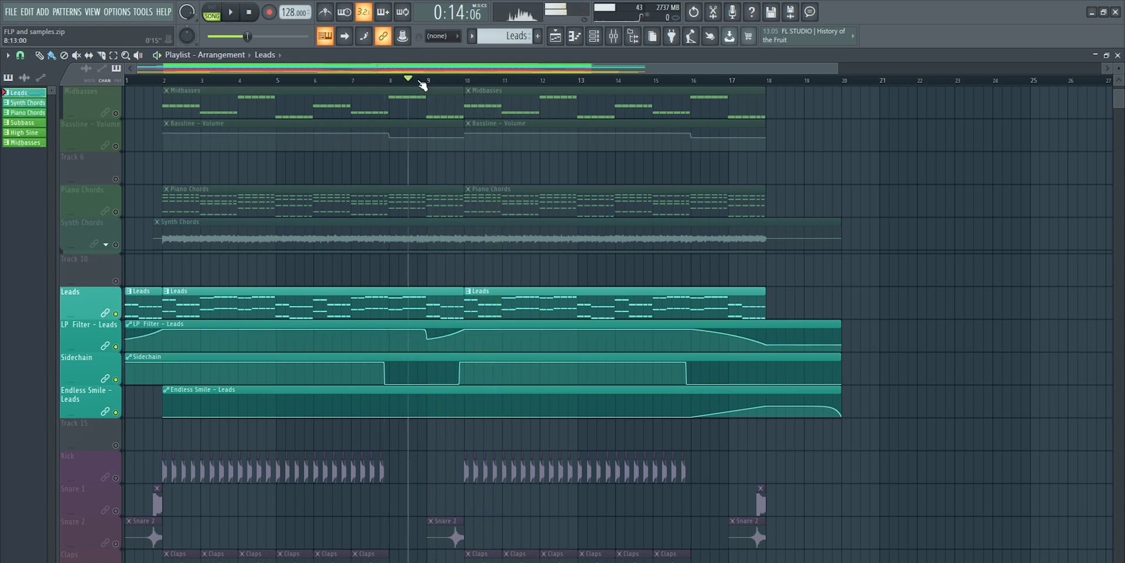
scroll(420, 81, up, 2)
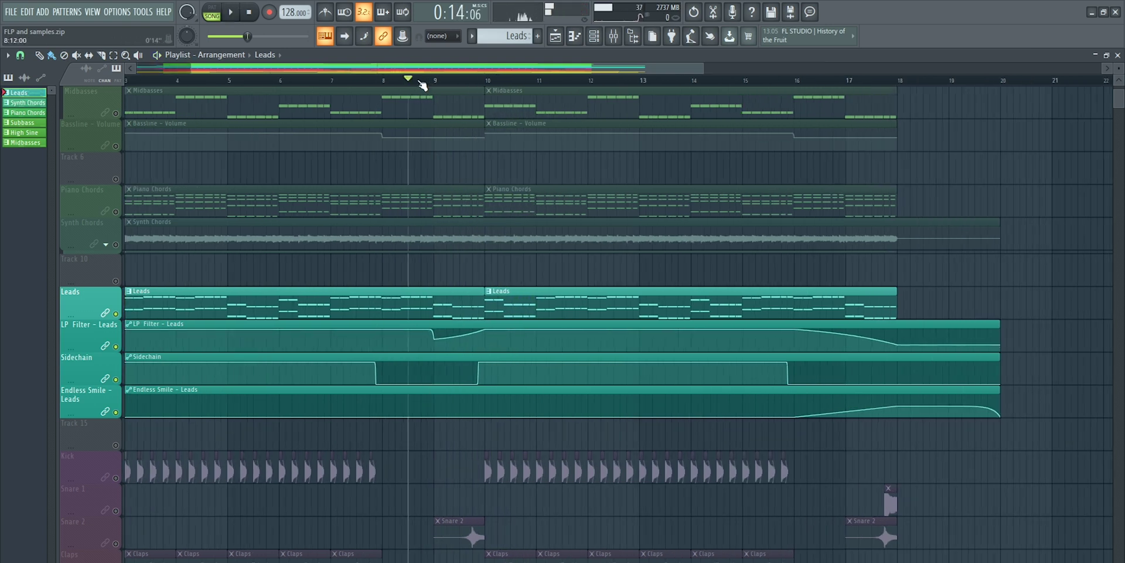
click(434, 80)
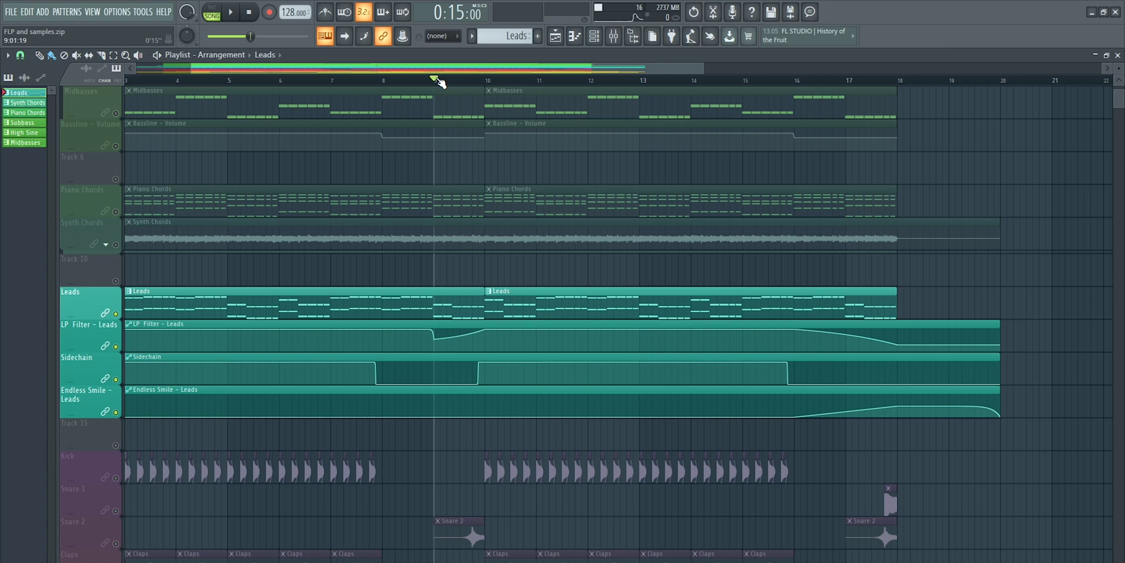
click(783, 82)
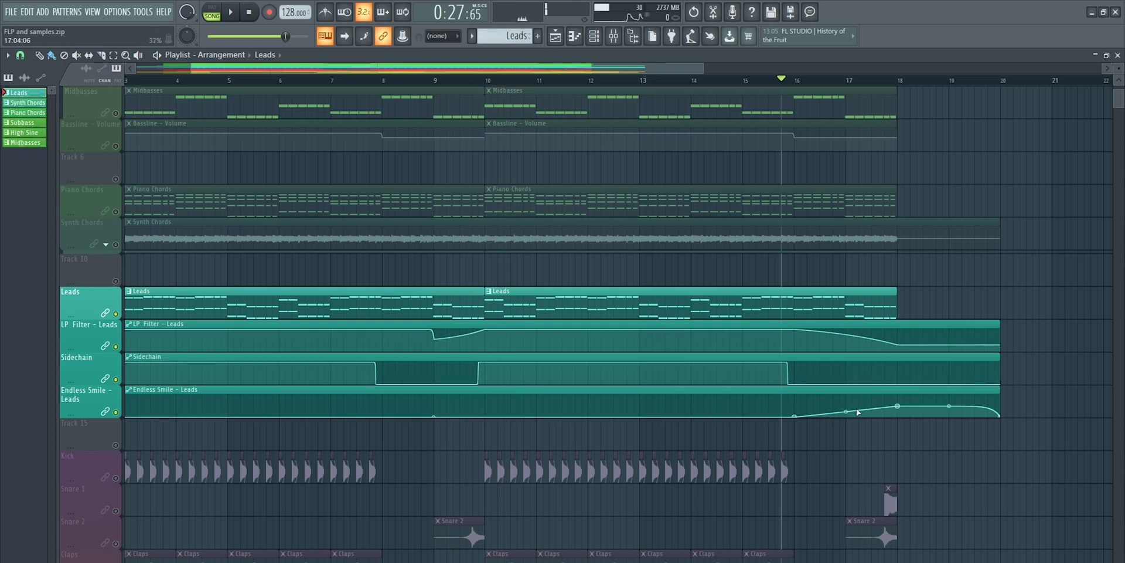
key(space)
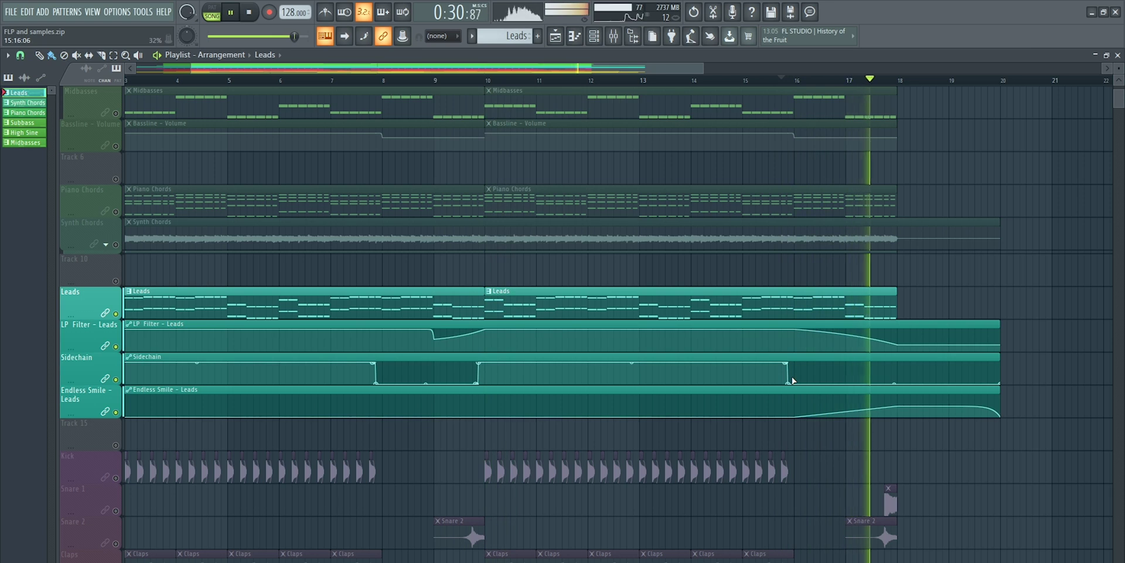
scroll(826, 81, down, 4)
key(space)
Mute the lead tracks, unmute the drum and effects tracks from Kick to Ambience, and play them from the start
scroll(566, 223, down, 5)
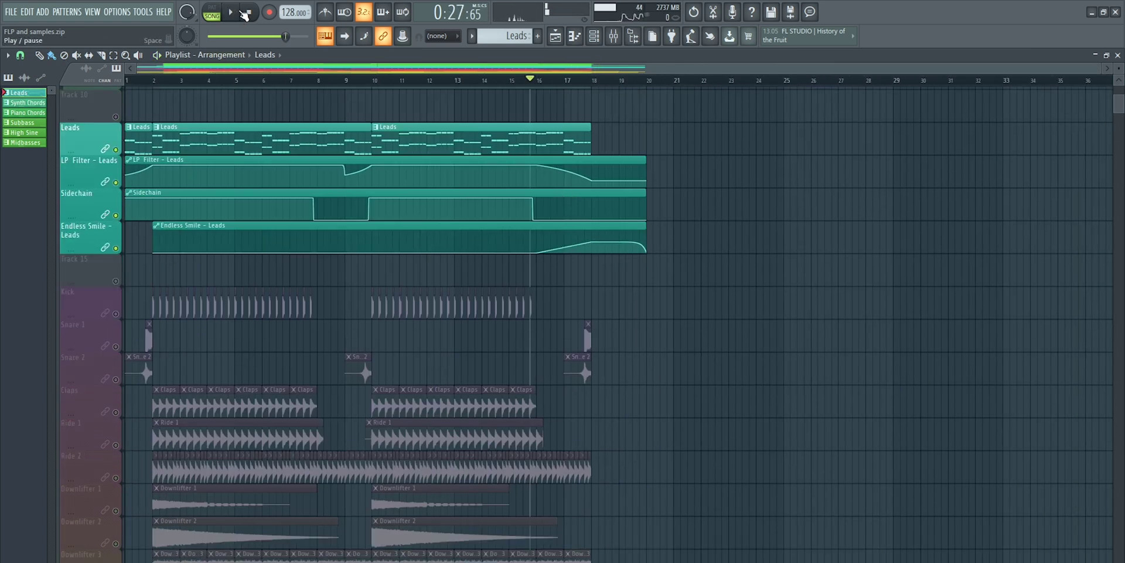
click(245, 13)
scroll(121, 185, down, 4)
drag(121, 185, 119, 380)
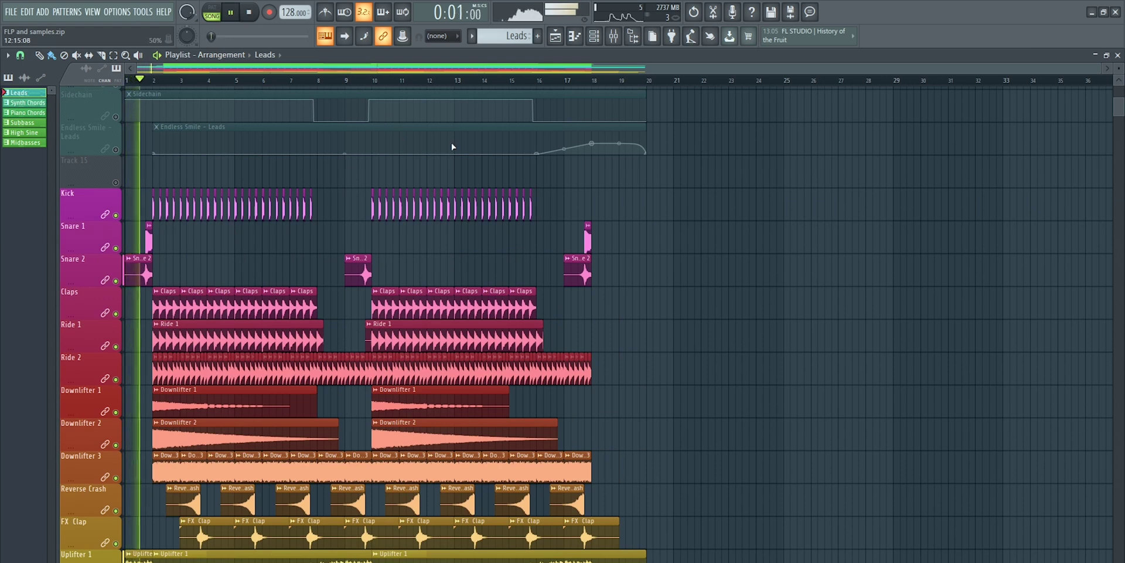
scroll(402, 181, down, 5)
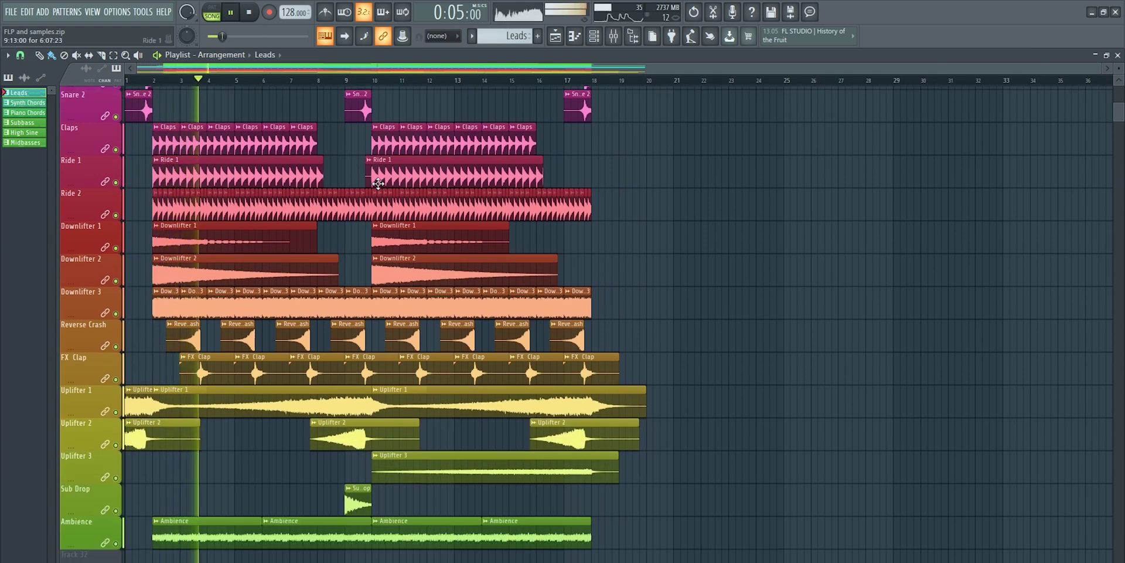
scroll(369, 200, up, 1)
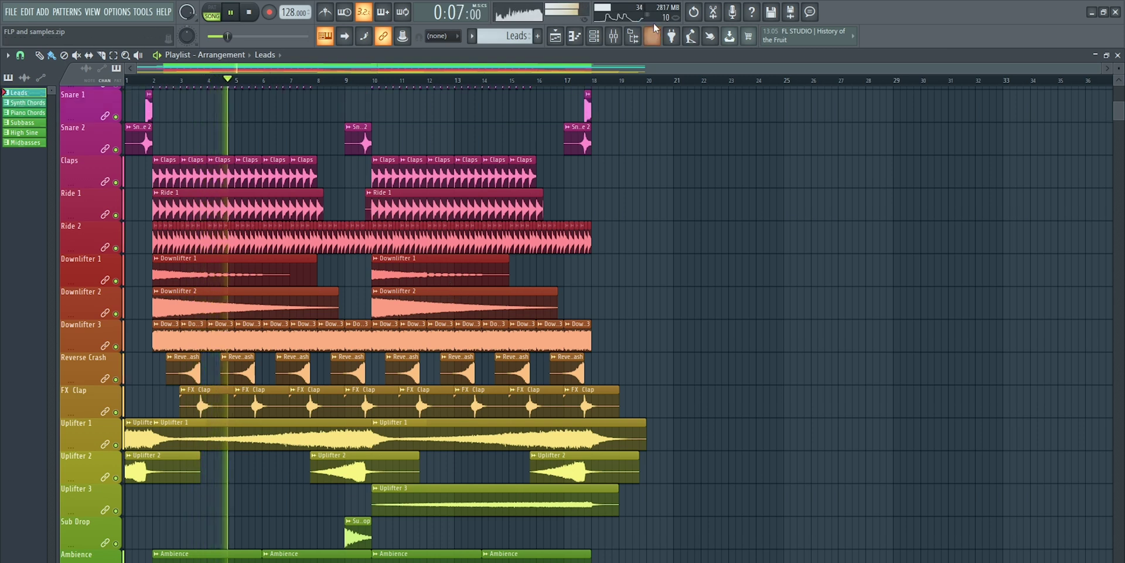
Listen to the drum and effects layers, checking their levels in the mixer and looking over their clips in the playlist
key(F9)
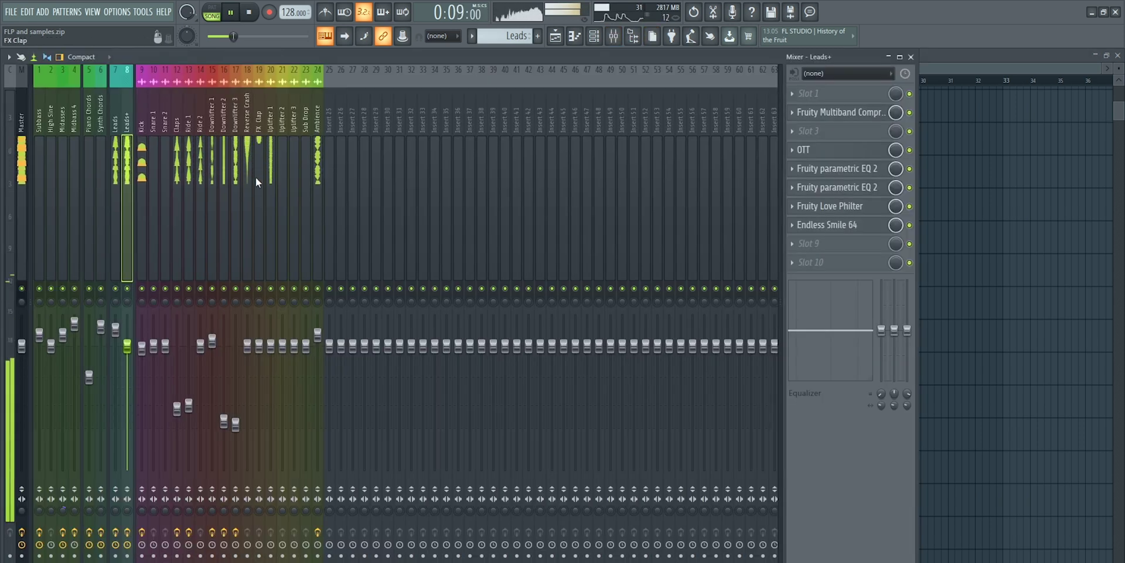
click(555, 36)
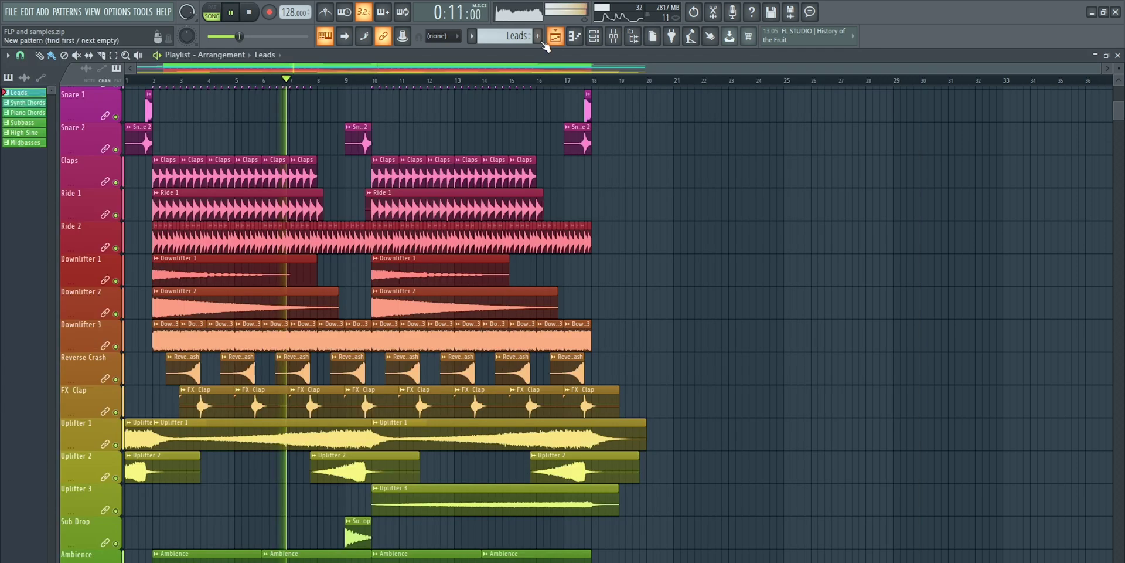
scroll(353, 218, up, 5)
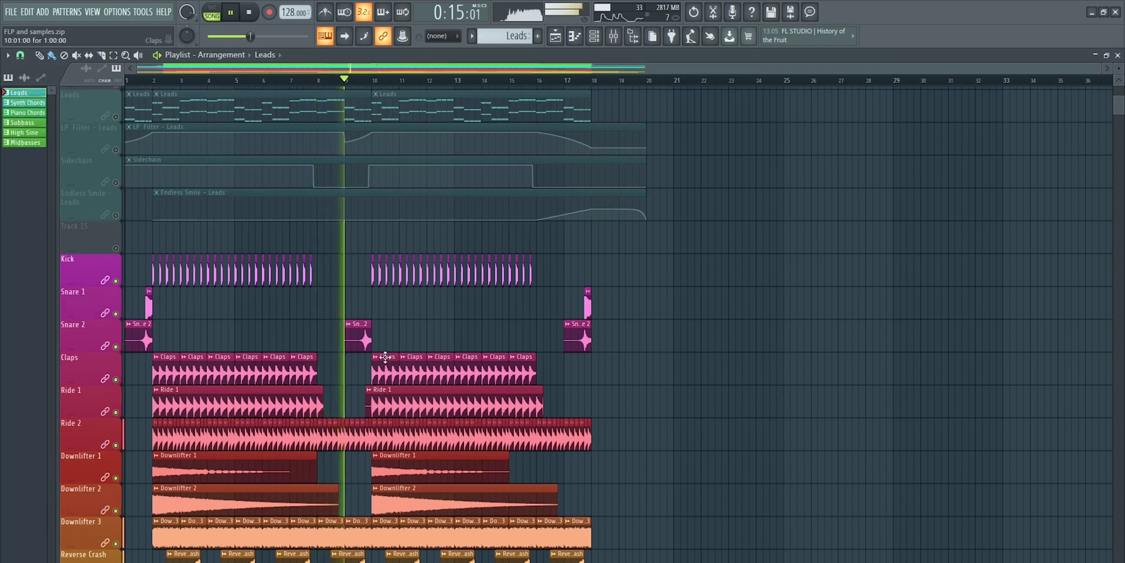
scroll(384, 354, down, 4)
ctrl+scroll(829, 107, up, 3)
scroll(766, 161, down, 5)
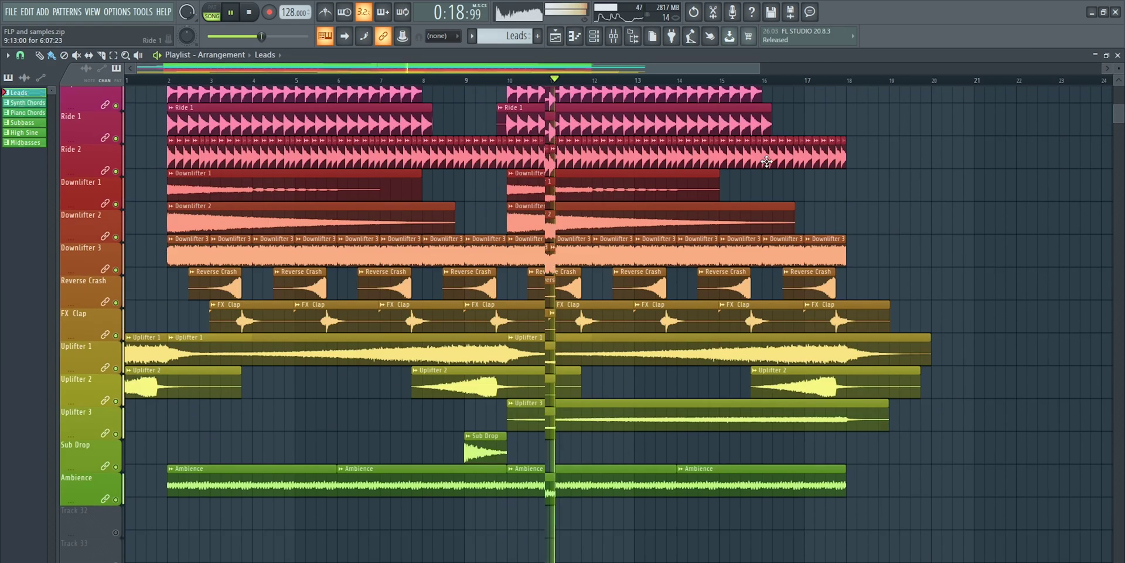
scroll(767, 161, down, 1)
scroll(645, 346, up, 4)
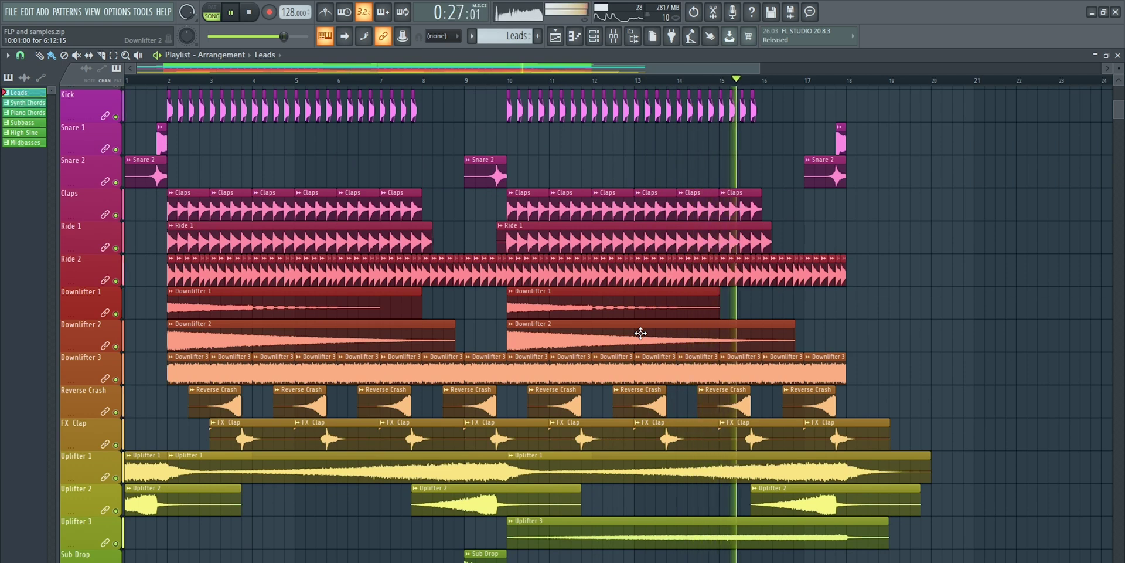
scroll(735, 286, up, 3)
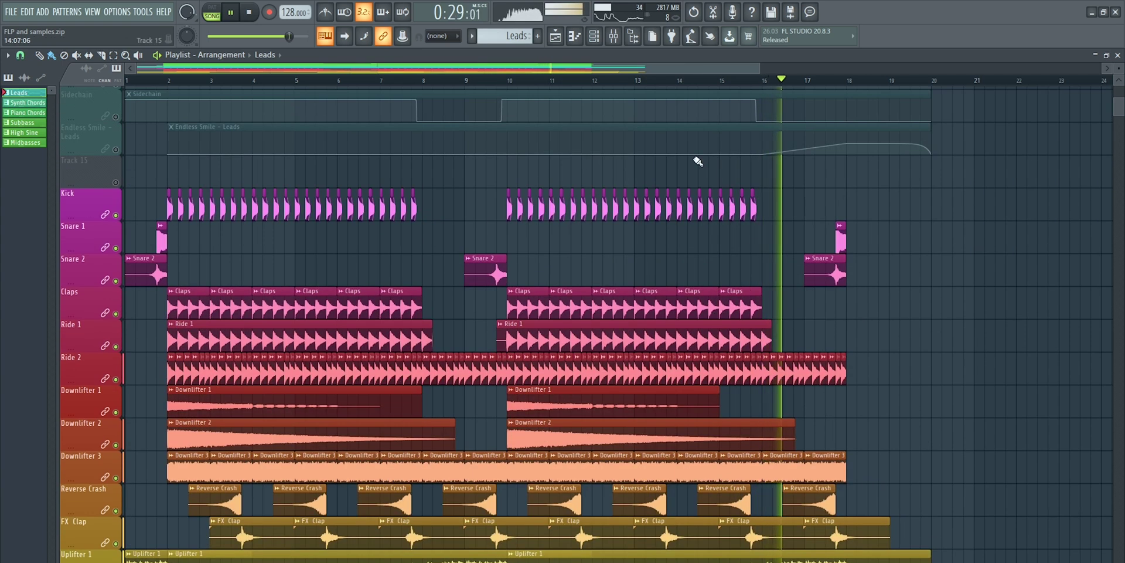
scroll(695, 87, down, 1)
scroll(800, 181, down, 4)
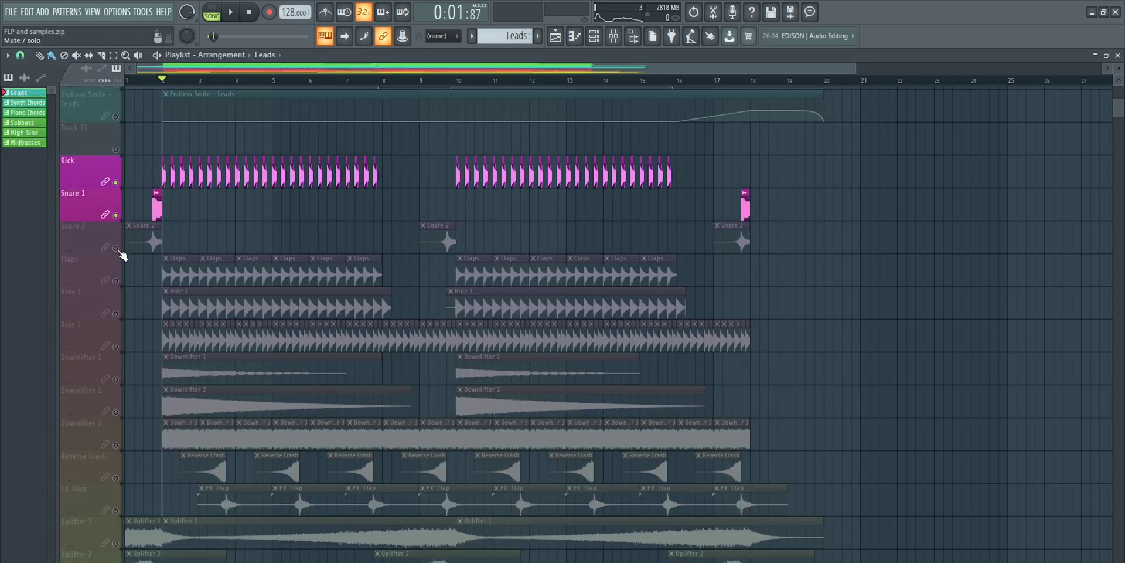
Unmute the Snare 2 track and play the drums from about the middle of bar 1
click(116, 248)
click(154, 83)
key(space)
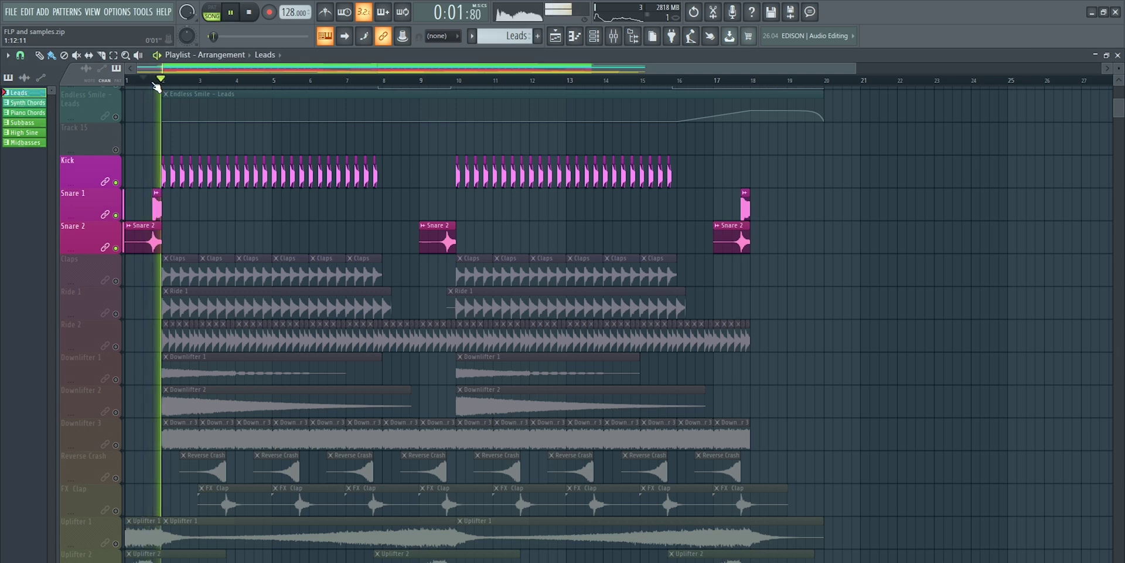
key(space)
Unmute the Claps and Ride 1 tracks and play the drums from just before bar 2
click(117, 280)
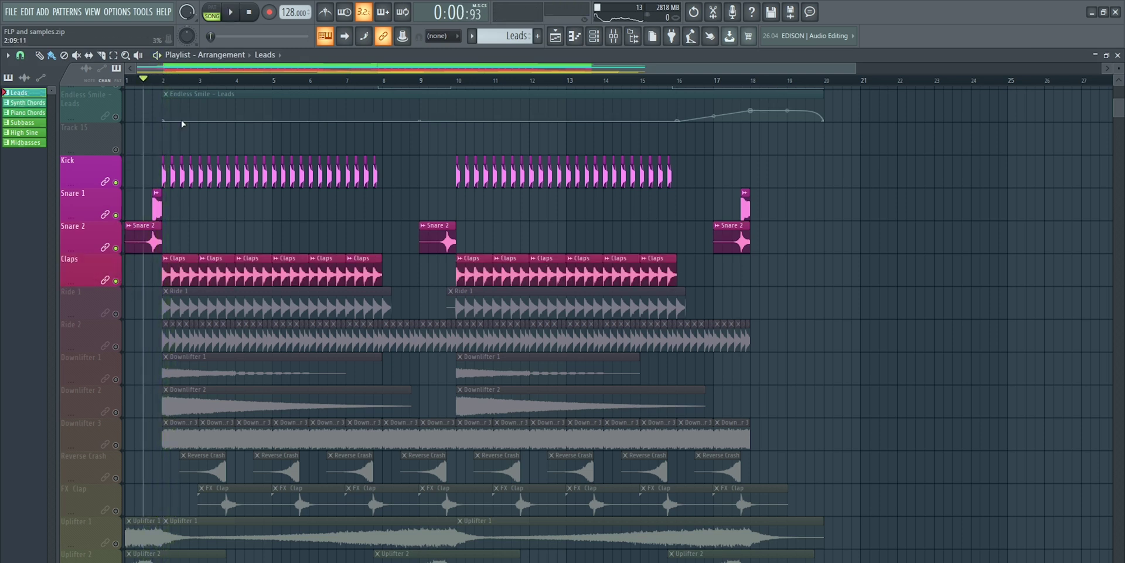
click(163, 82)
scroll(165, 82, up, 3)
scroll(165, 83, down, 2)
drag(184, 70, 172, 71)
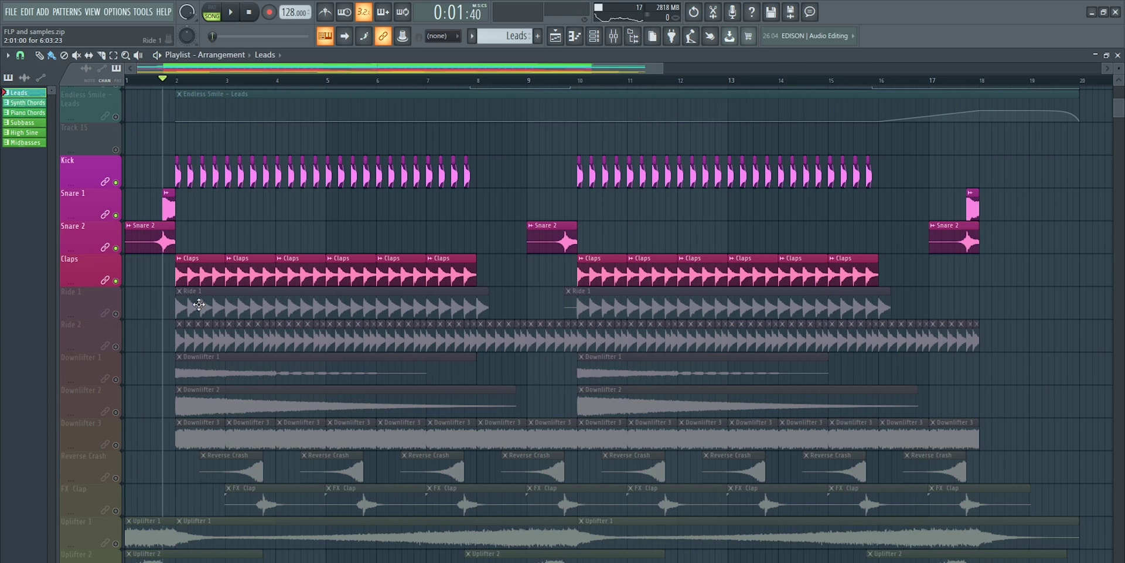
click(116, 313)
key(space)
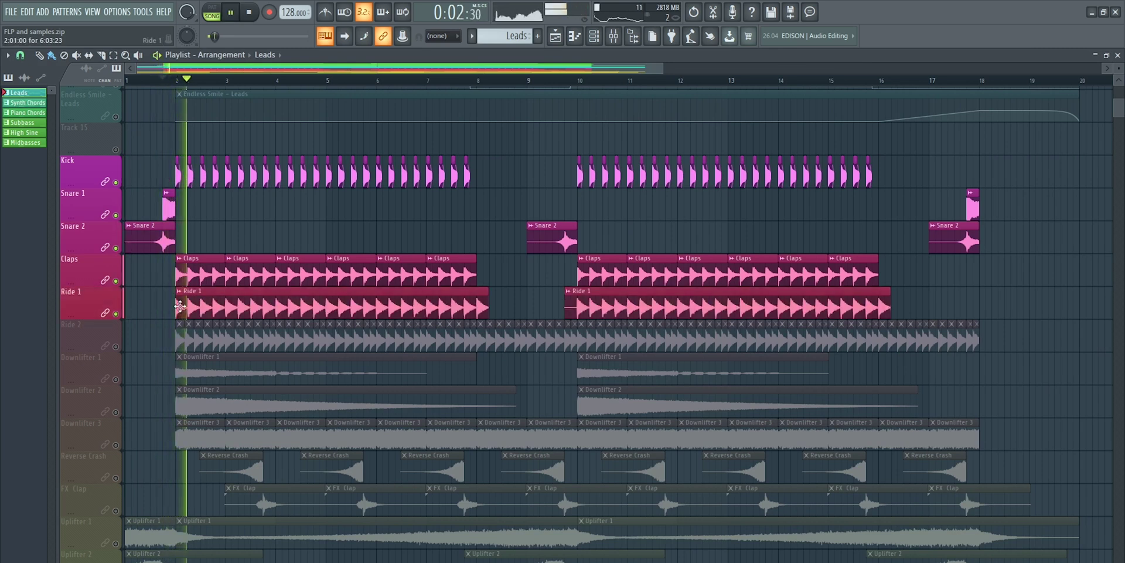
key(space)
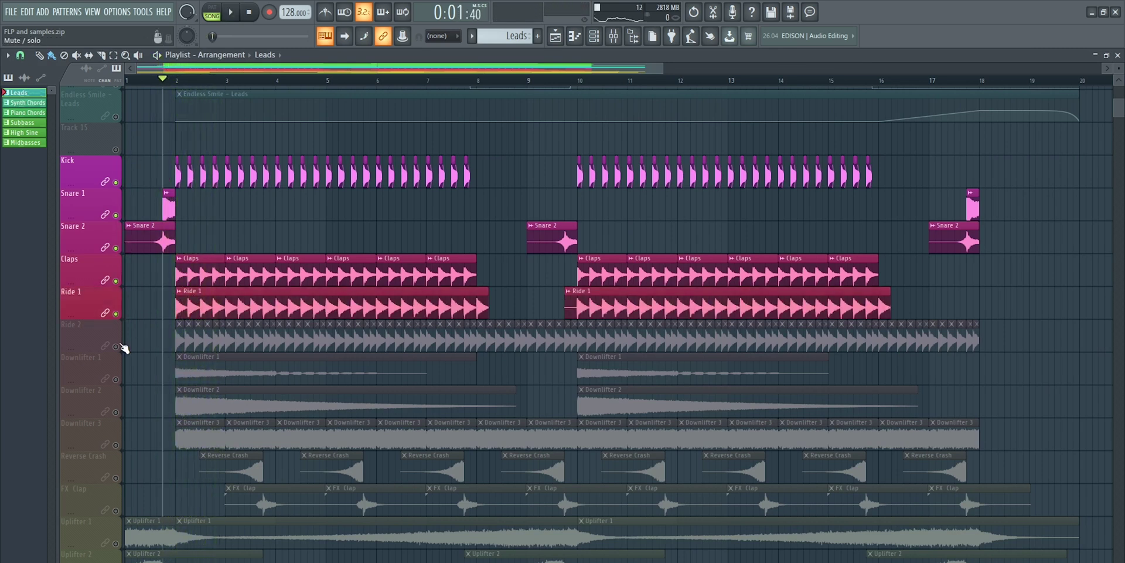
Unmute the Ride 2 track and play it with the other drums from just before bar 2
click(119, 345)
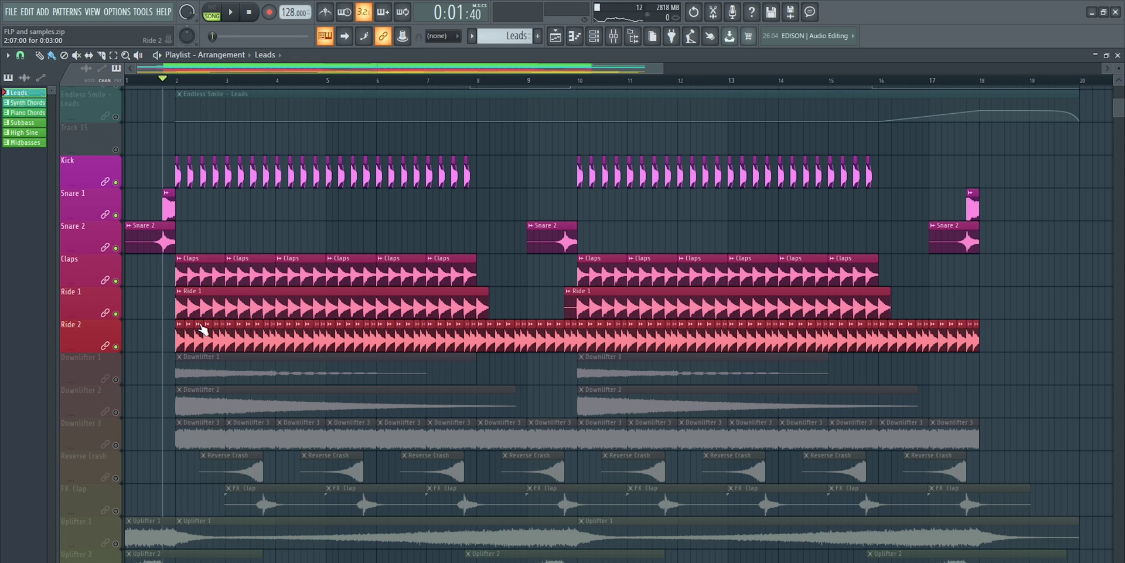
key(space)
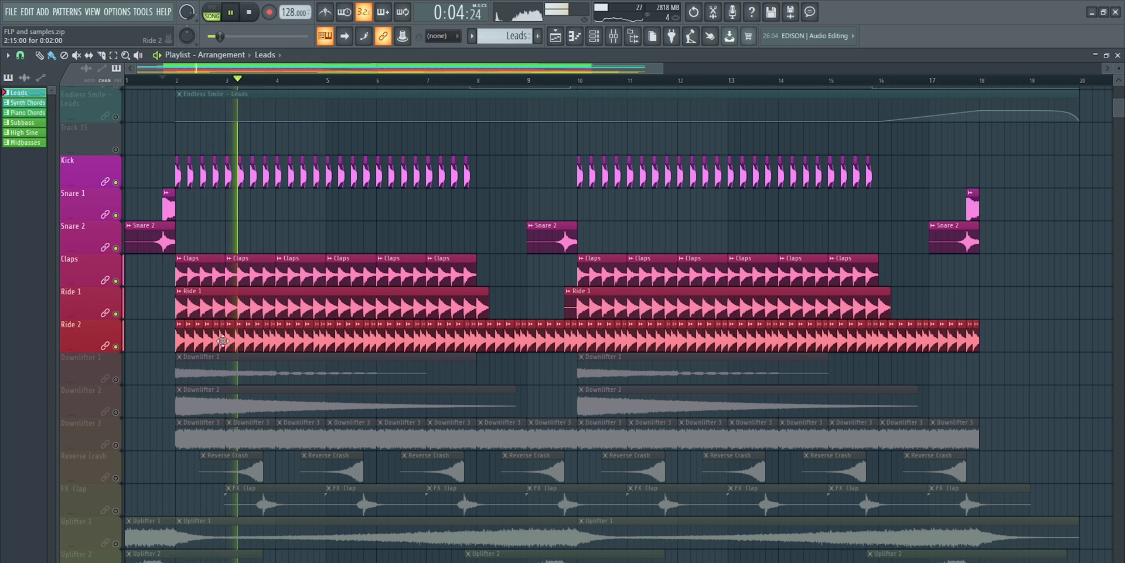
key(space)
Unmute the Downlifter 1, Downlifter 2 and Downlifter 3 tracks and listen to them with the drums
click(120, 380)
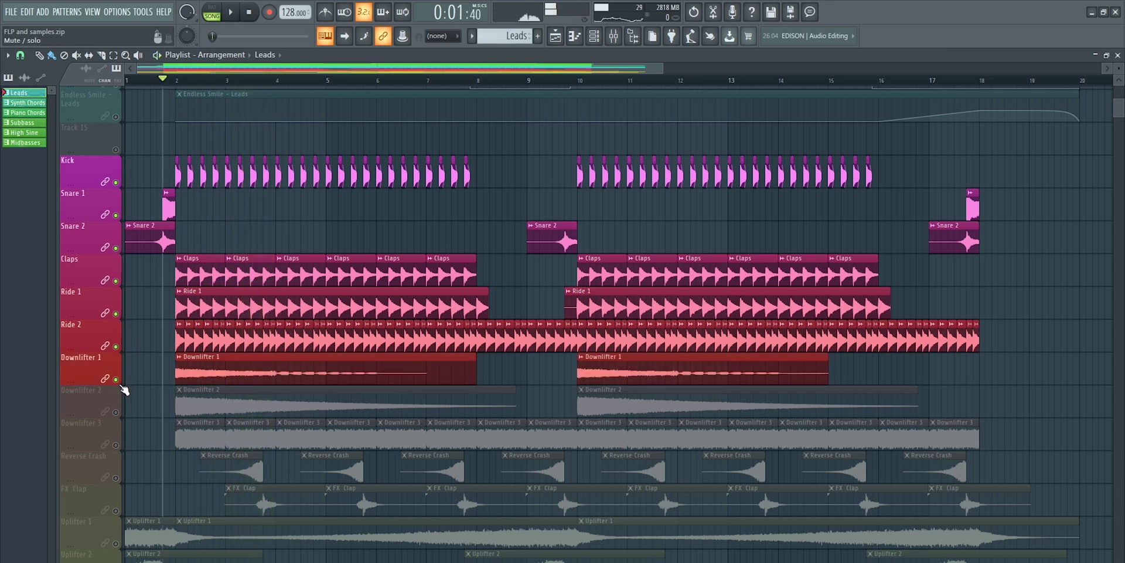
click(116, 412)
click(116, 445)
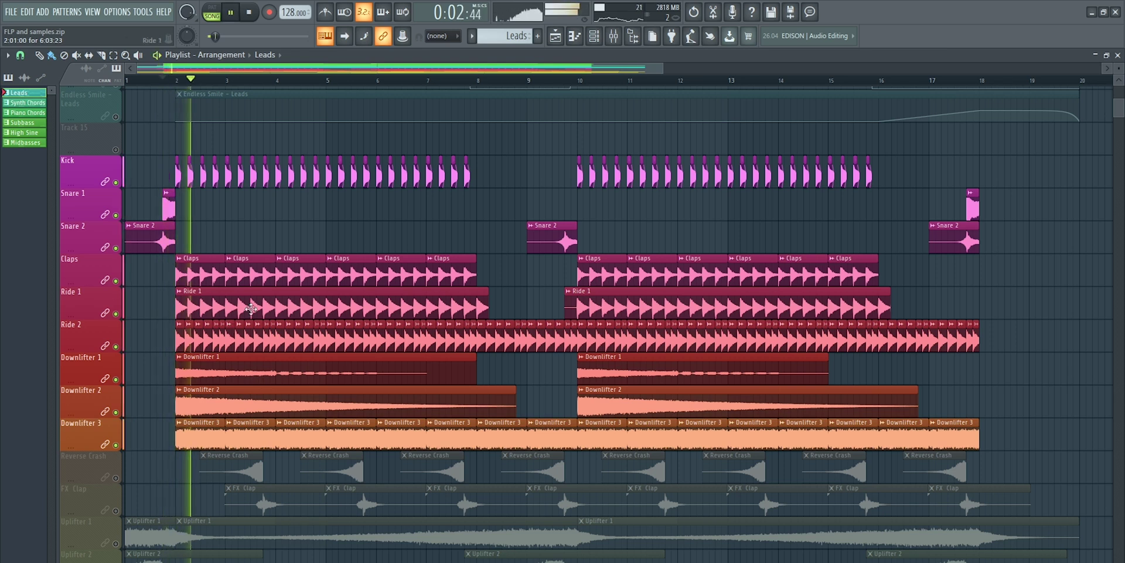
scroll(251, 308, down, 2)
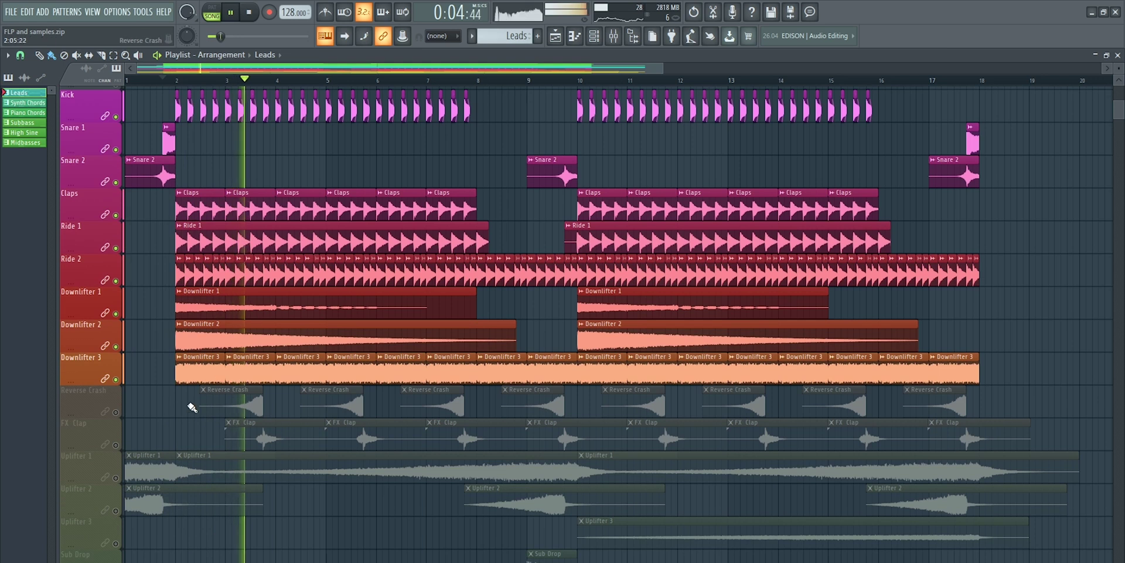
scroll(221, 393, down, 2)
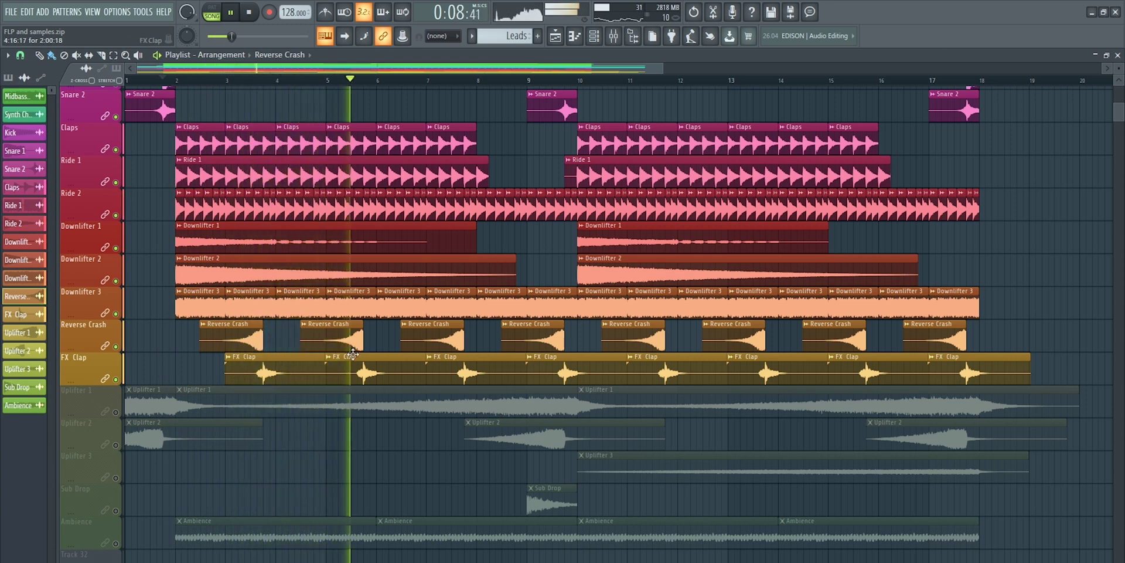
key(space)
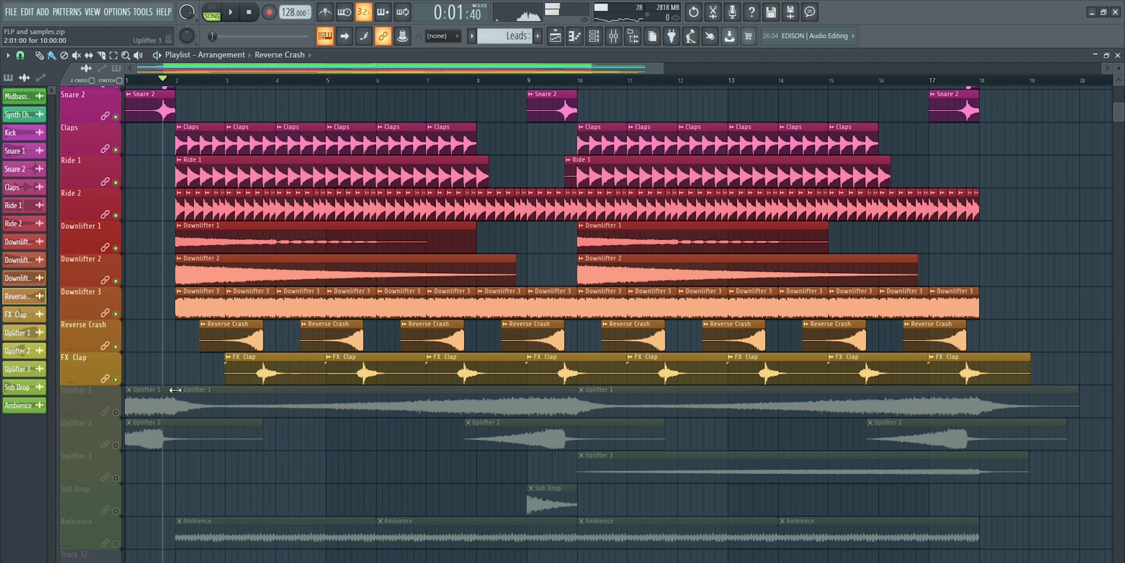
Unmute the Uplifter 1 and Uplifter 2 tracks and play the arrangement from about bar 8
click(117, 412)
click(117, 445)
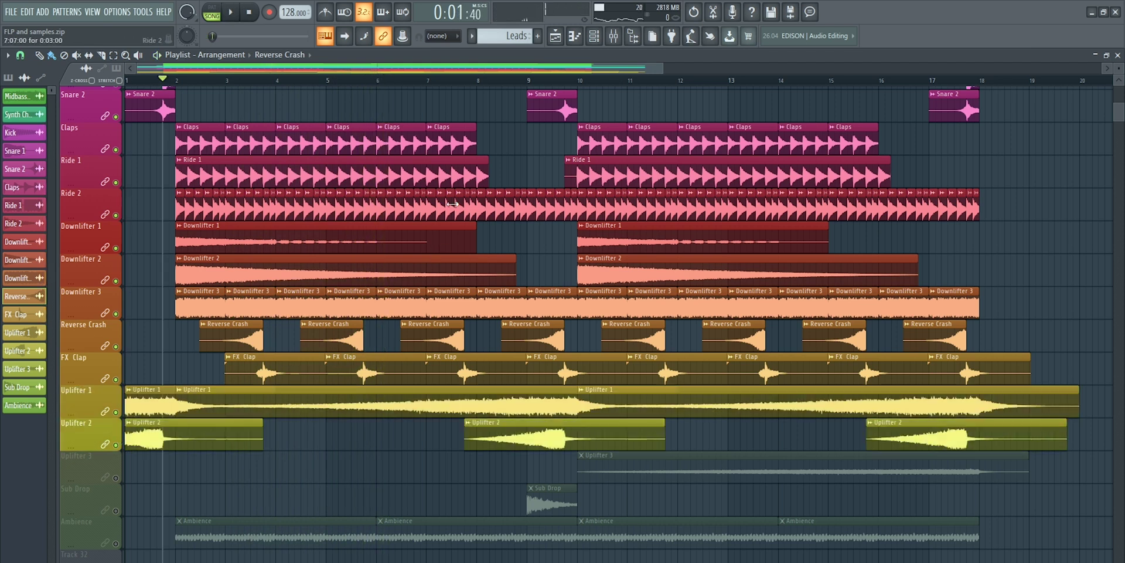
key(space)
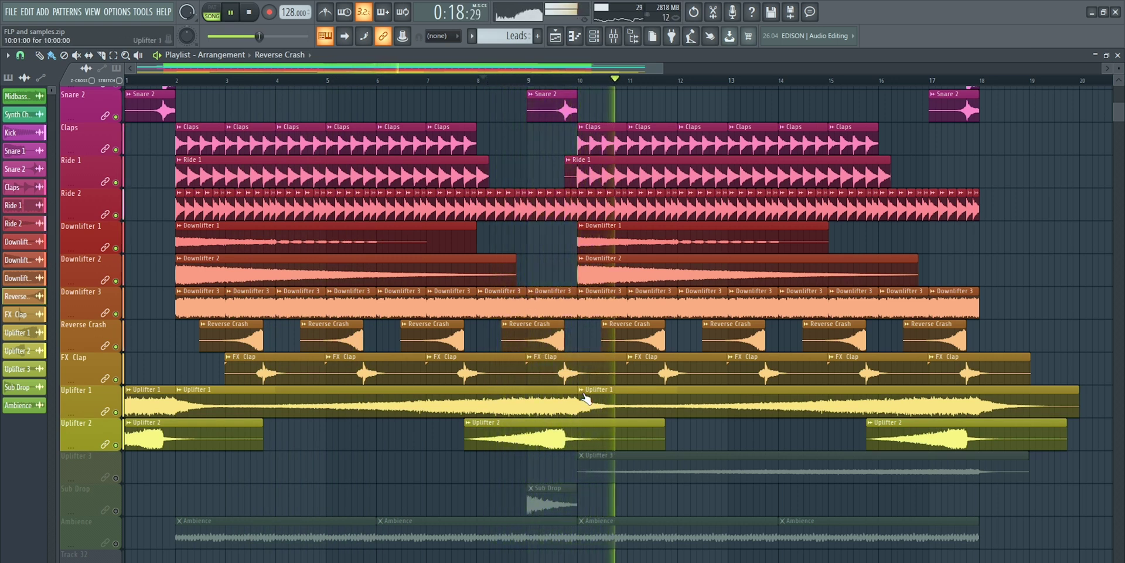
scroll(586, 445, down, 1)
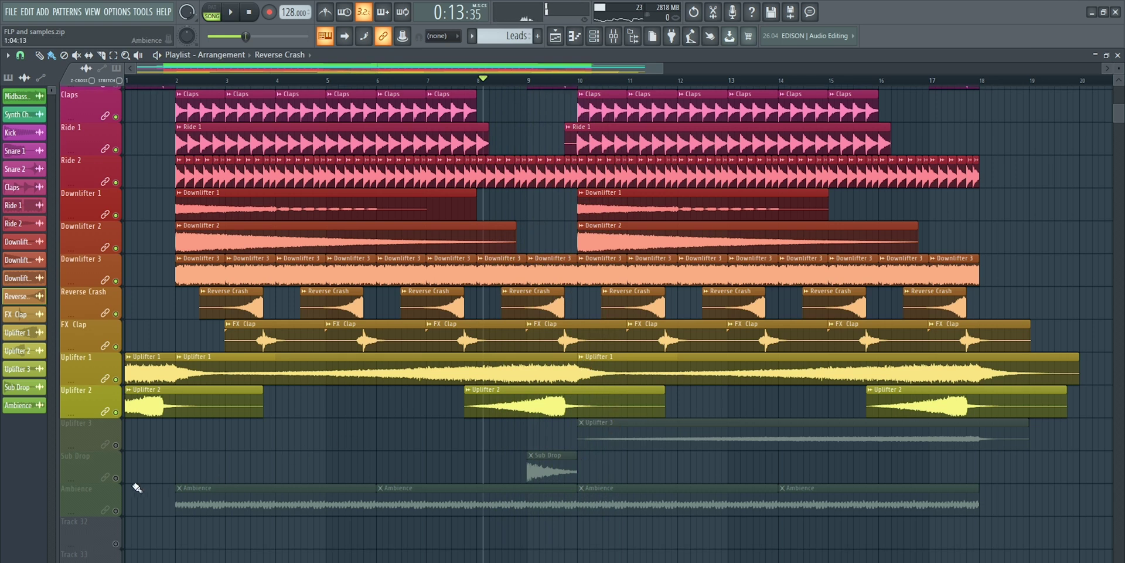
Unmute the Uplifter 3 and Sub Drop tracks and play the arrangement from about bar 8
click(116, 445)
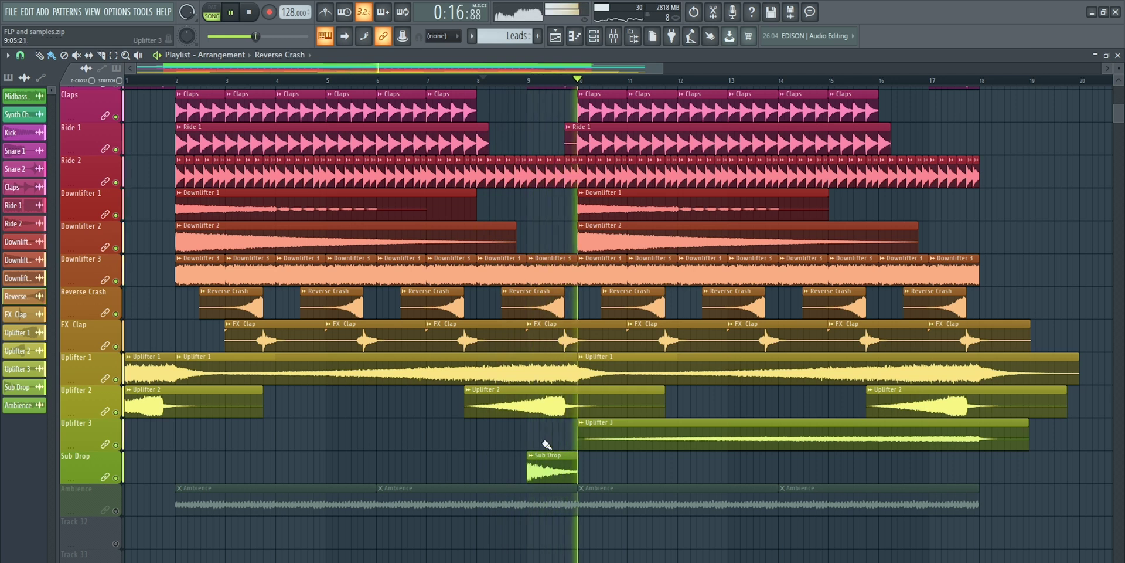
key(space)
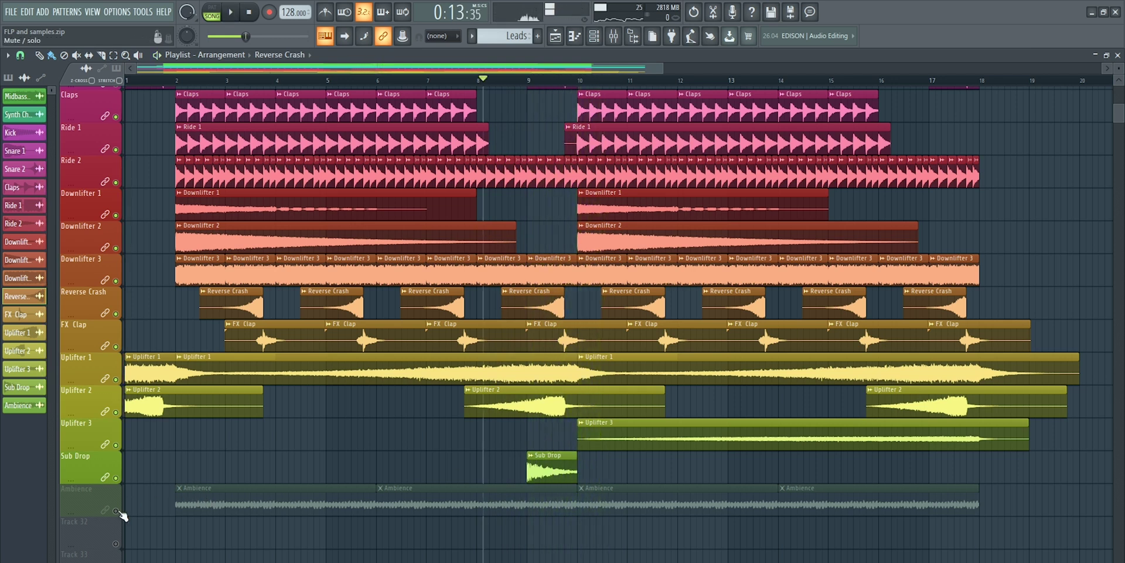
Unmute the Ambience track and inspect the channel settings of its sample
click(117, 511)
double_click(427, 492)
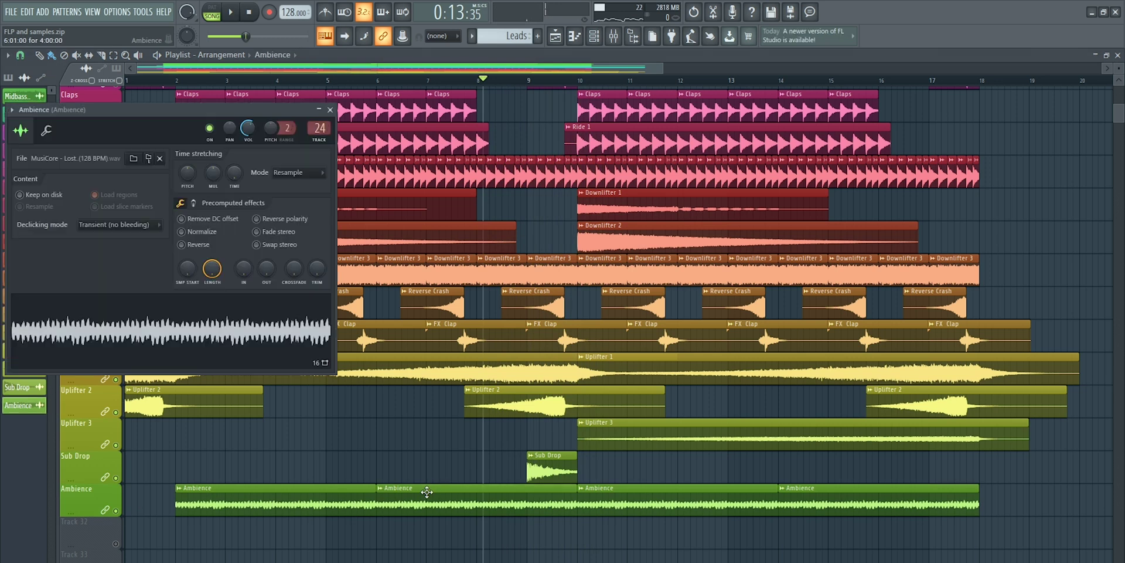
click(330, 110)
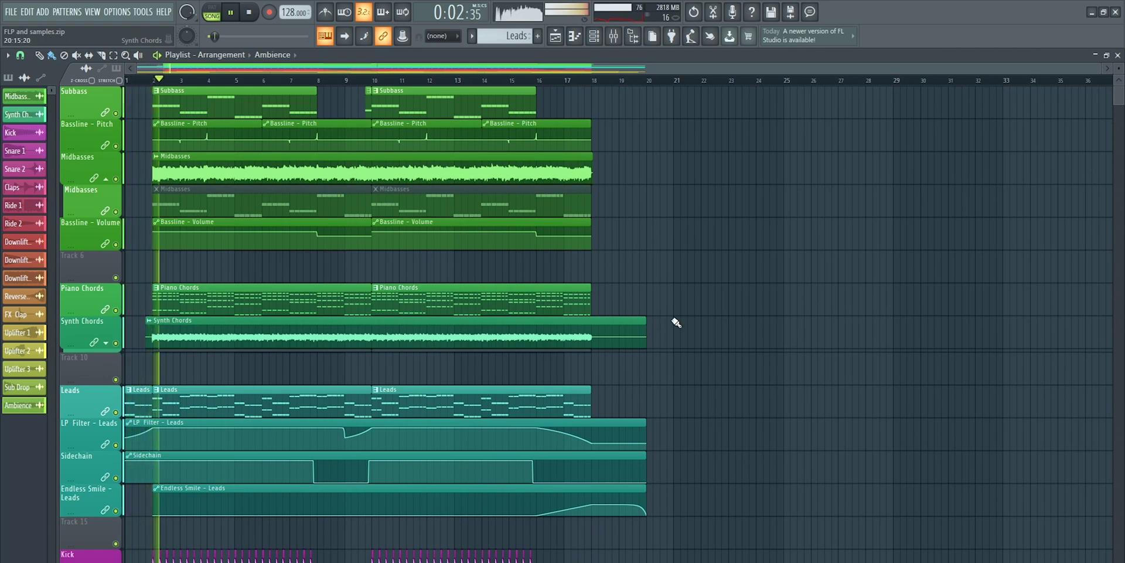
Look over the bass, chord, lead and automation clips while the full arrangement plays with all layers
scroll(687, 294, down, 1)
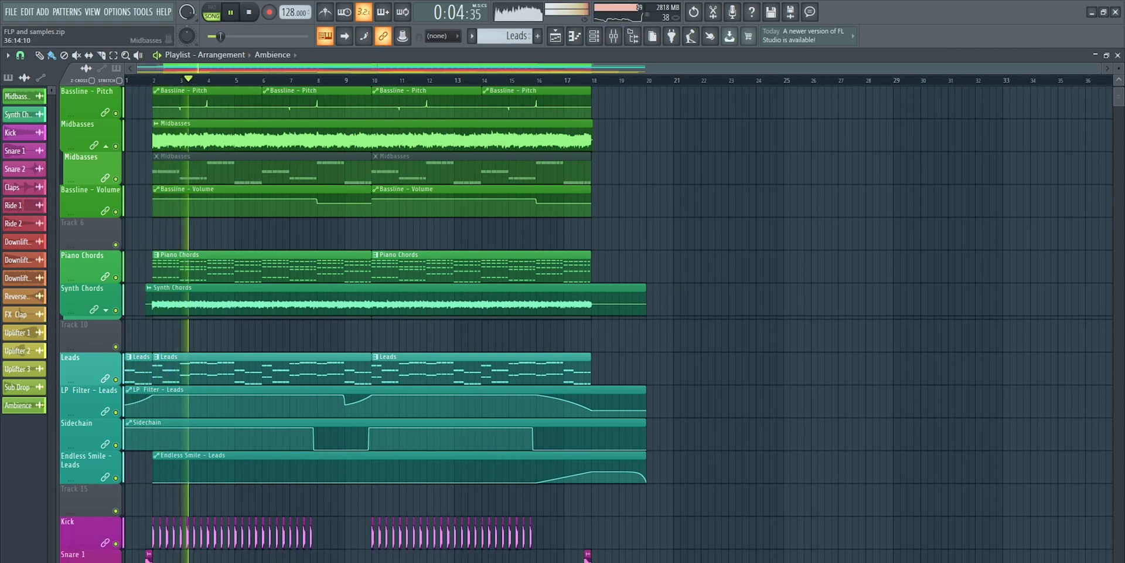
drag(1100, 71, 823, 134)
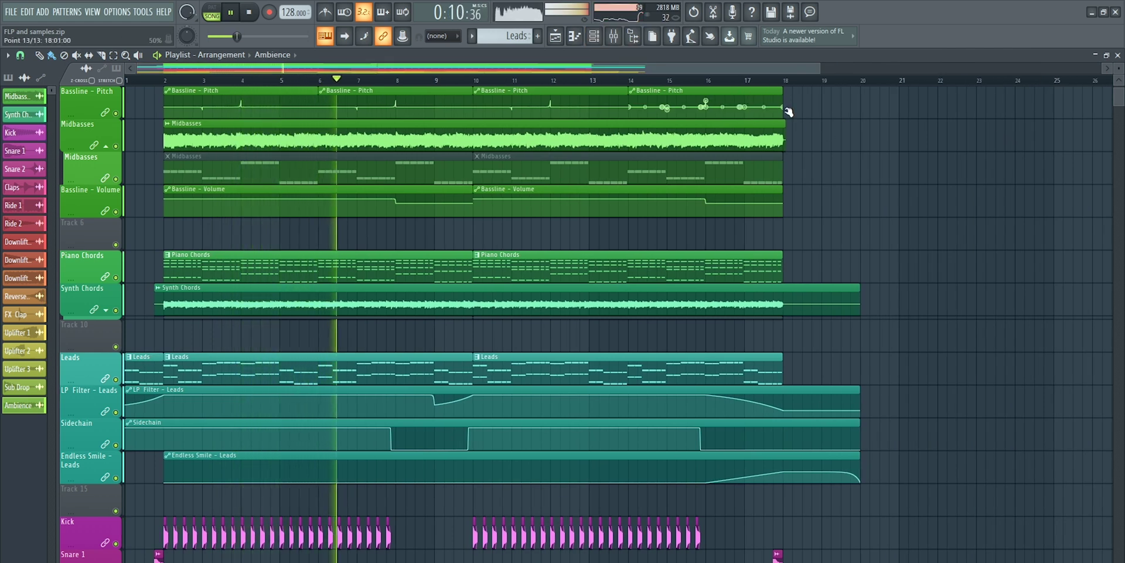
Open the mixer and review the effect chains of the effects and drum tracks one by one, from Ambience to Kick
click(616, 36)
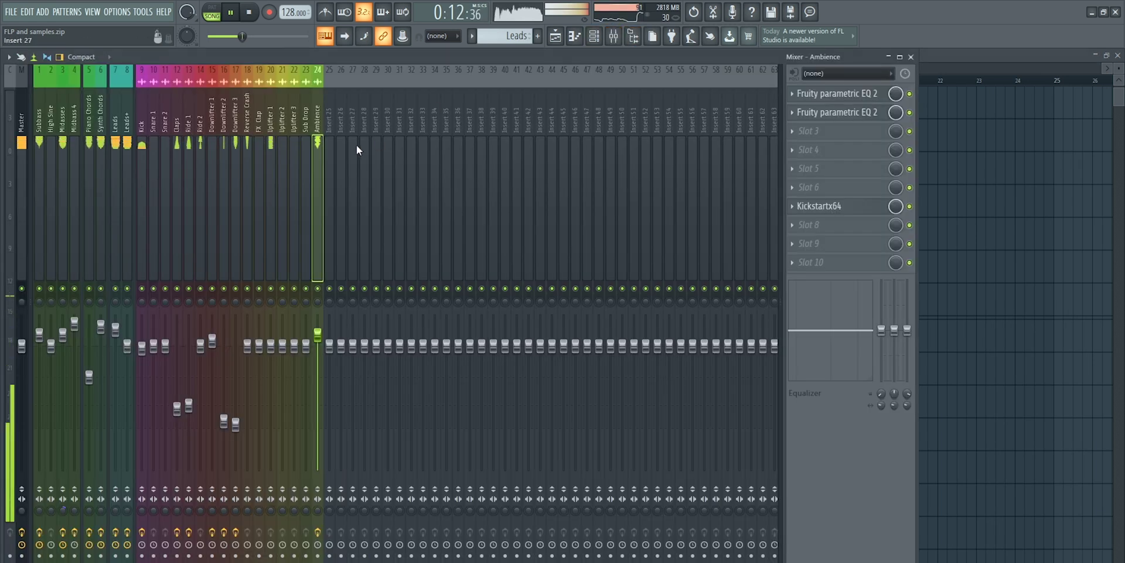
key(Left)
key(Left)
key(Left)
key(Left)
key(Left)
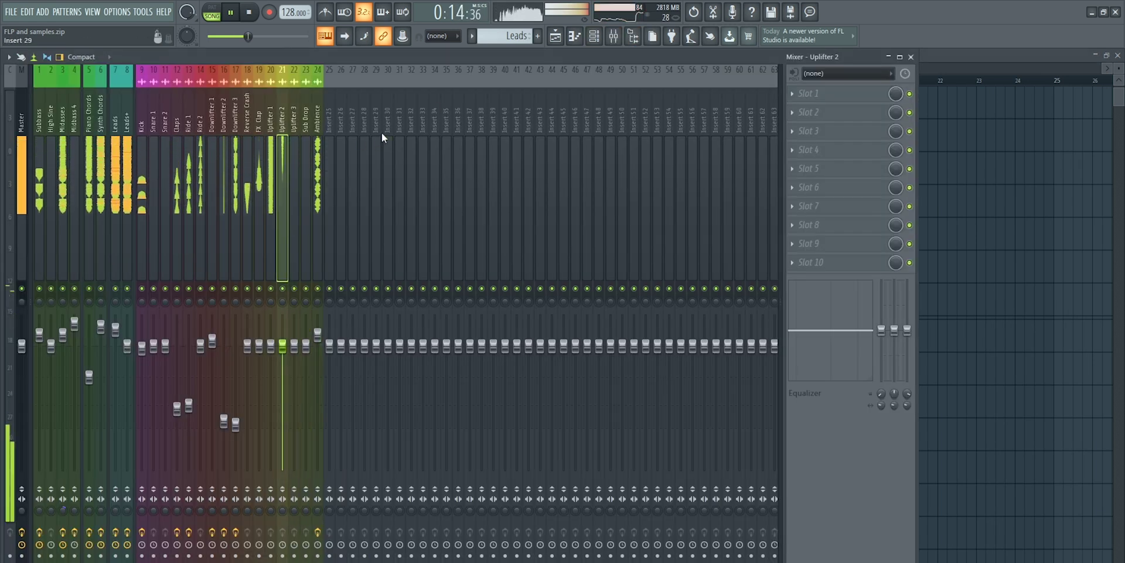
key(Left)
key(Left)
key(Left)
key(Left)
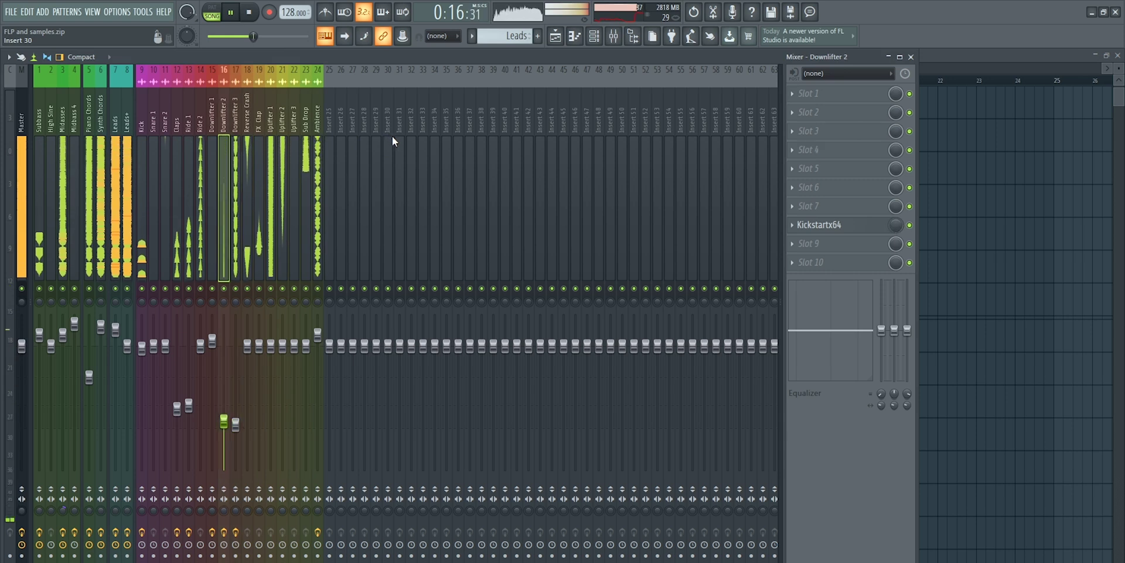
key(Left)
key(Left)
key(Left)
key(Left)
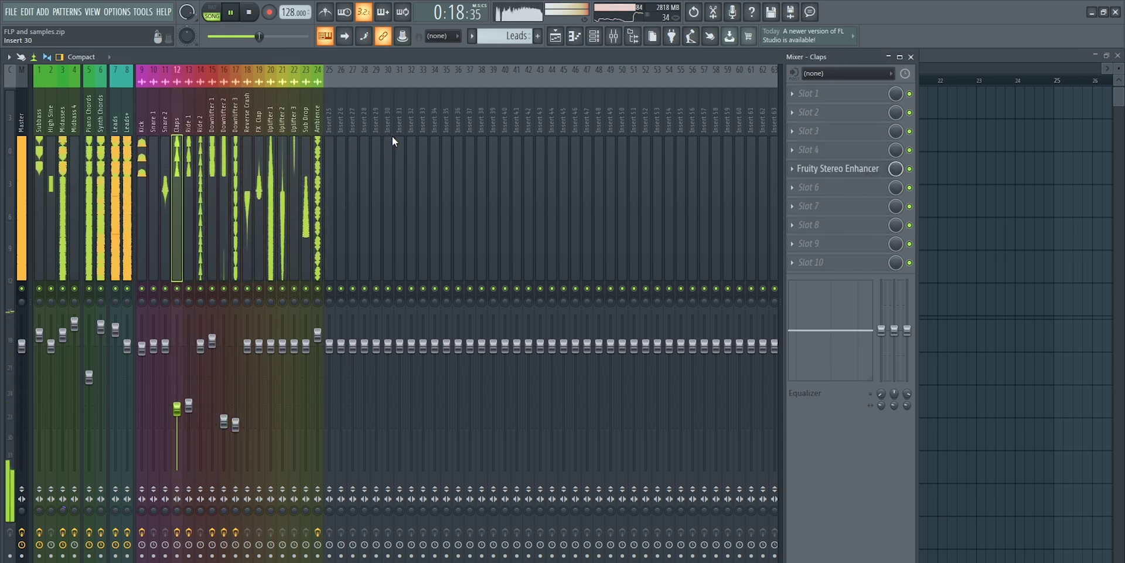
key(Left)
key(Left)
key(Left)
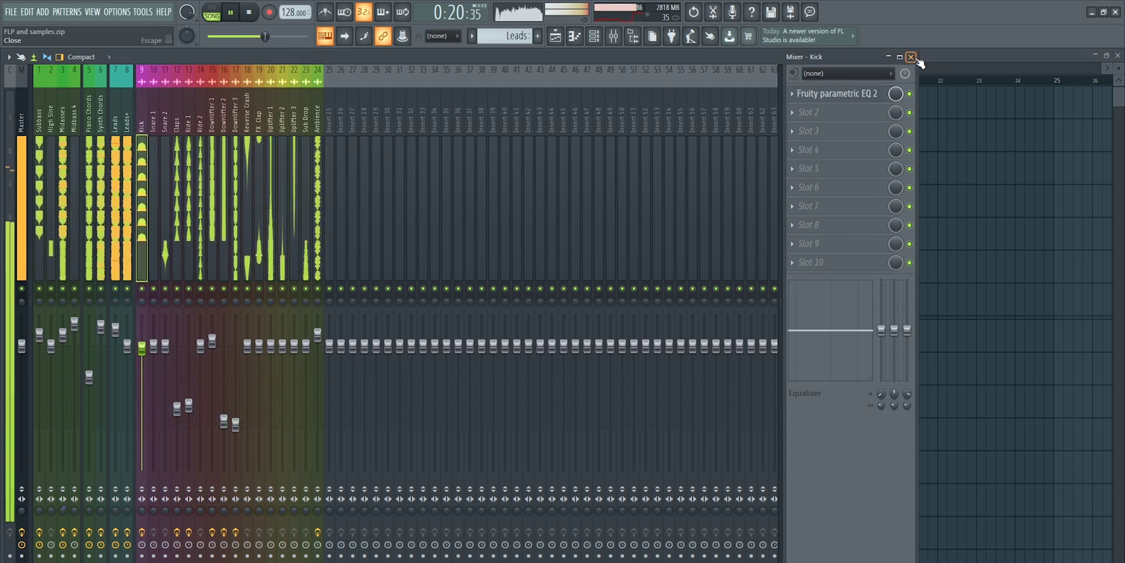
Review the mixer effect chains of the lead, chord and bass tracks down to Subbass, and return to the playing arrangement
key(Left)
key(Left)
key(Left)
key(Left)
key(Left)
key(Left)
key(Left)
key(Left)
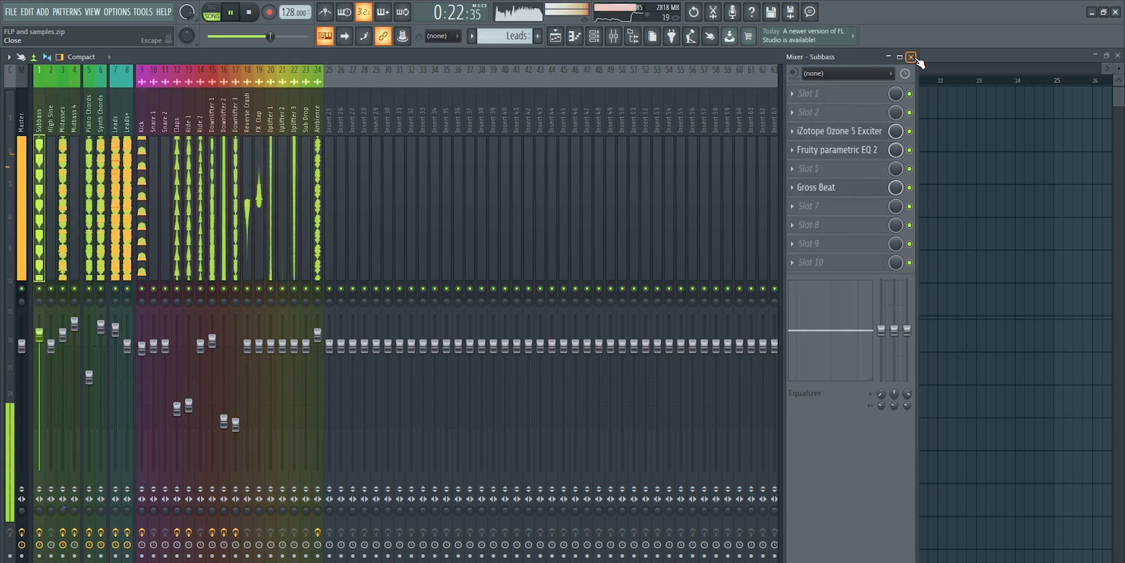
click(912, 57)
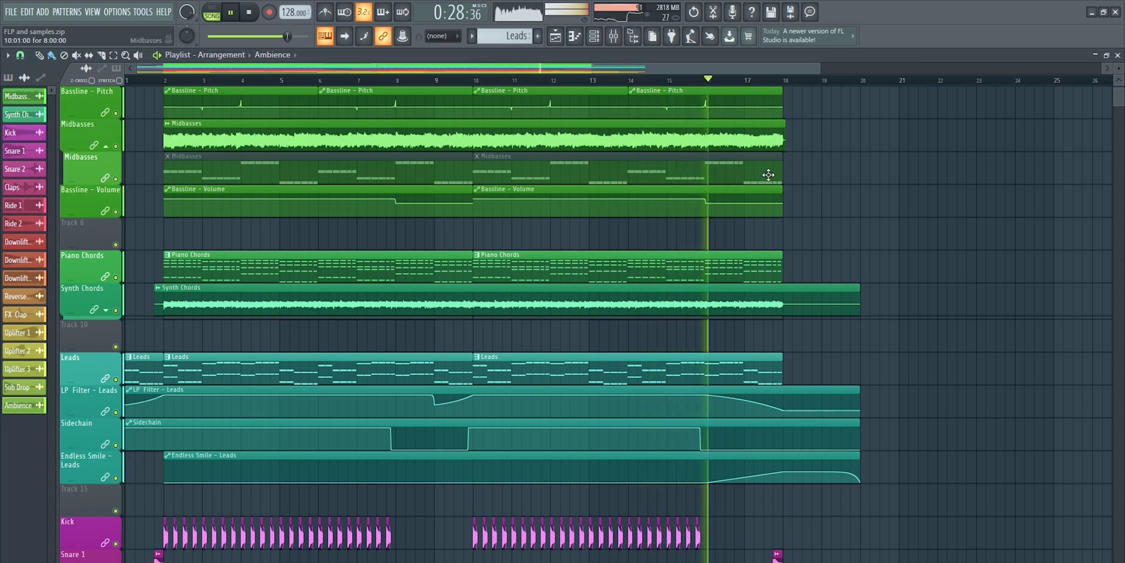
scroll(626, 82, down, 2)
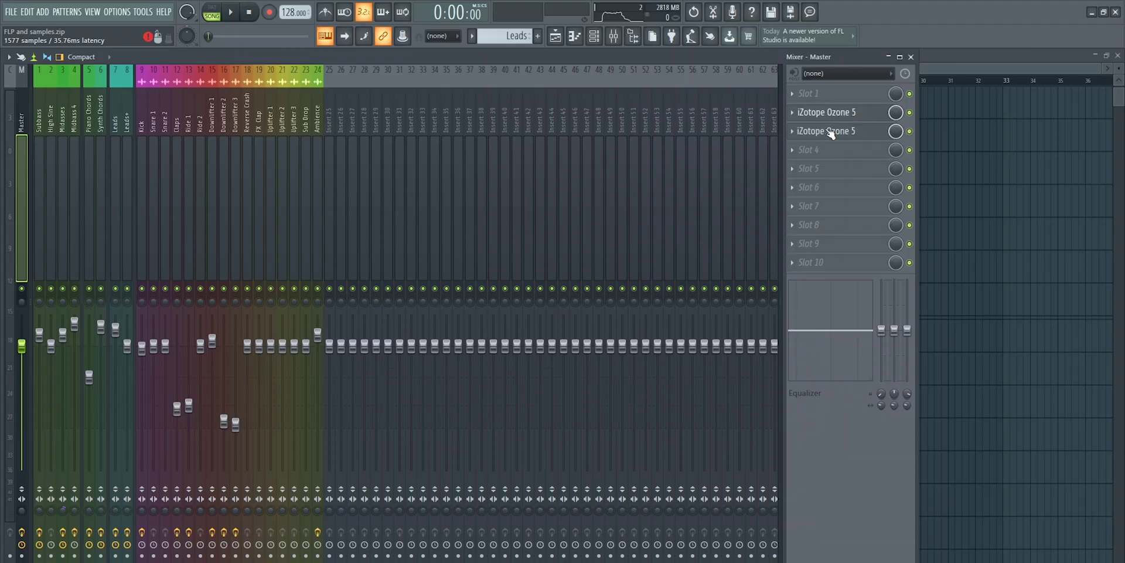
Open an iZotope Ozone 5 instance on the Master track and examine its multiband Dynamics settings
click(831, 133)
click(610, 382)
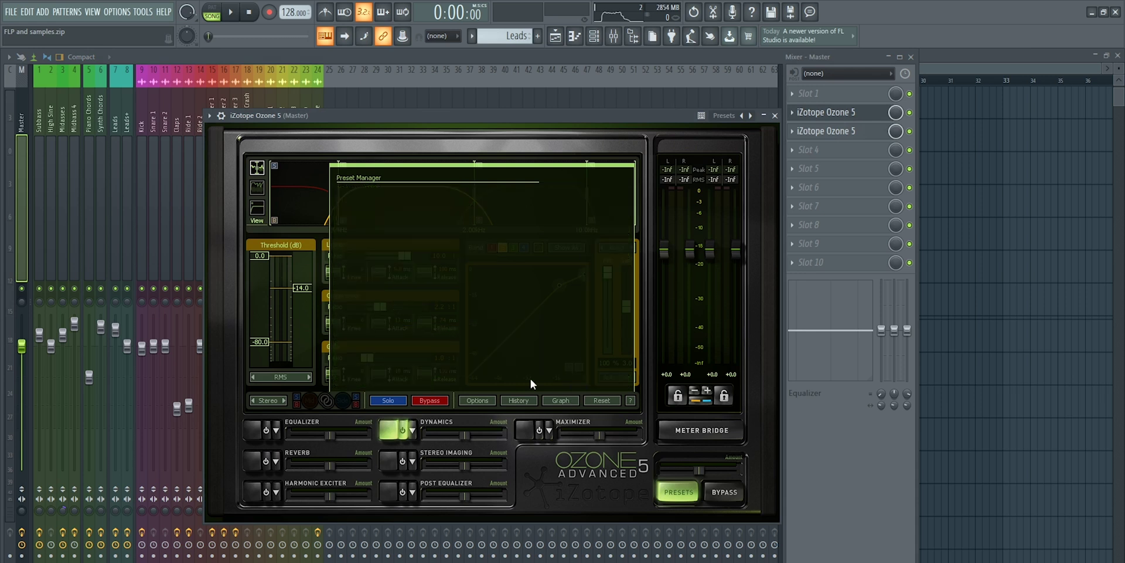
drag(466, 116, 441, 102)
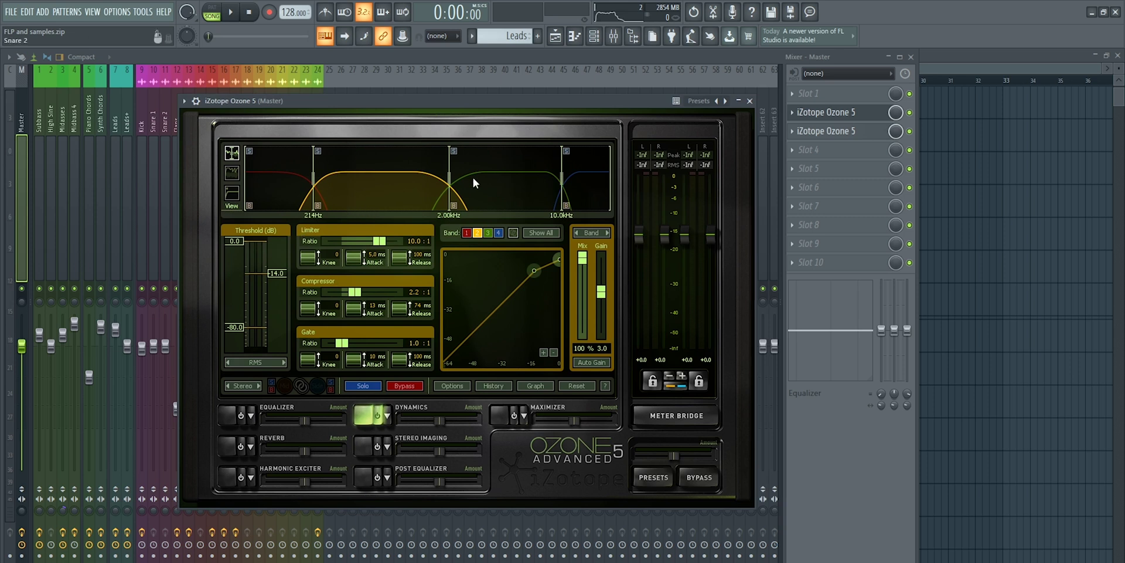
click(502, 167)
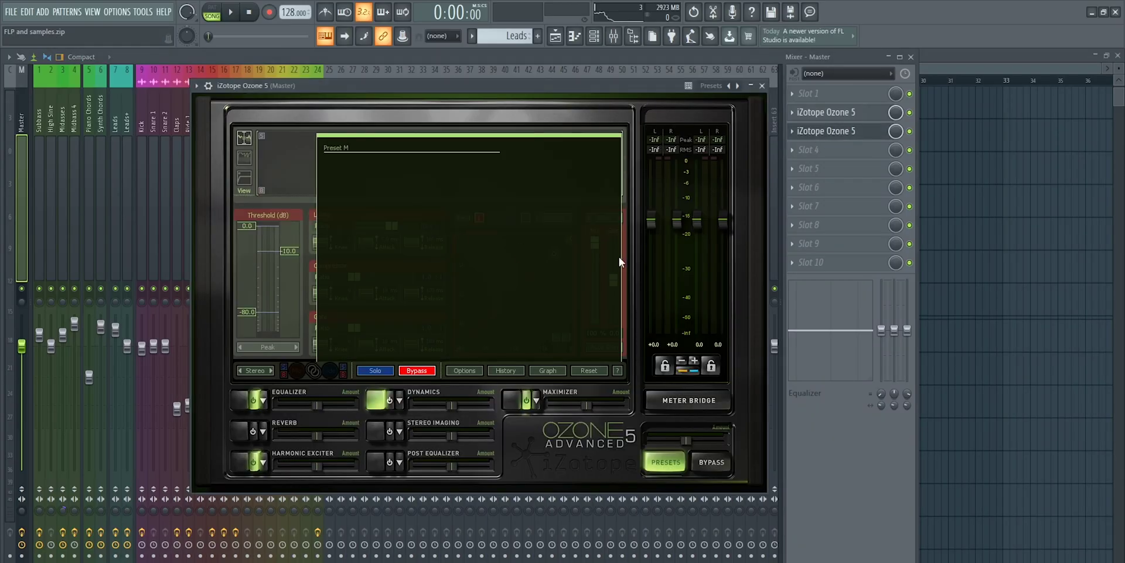
Examine the Equalizer, Harmonic Exciter and Maximizer modules in the other Ozone 5 instance on the Master track
click(240, 401)
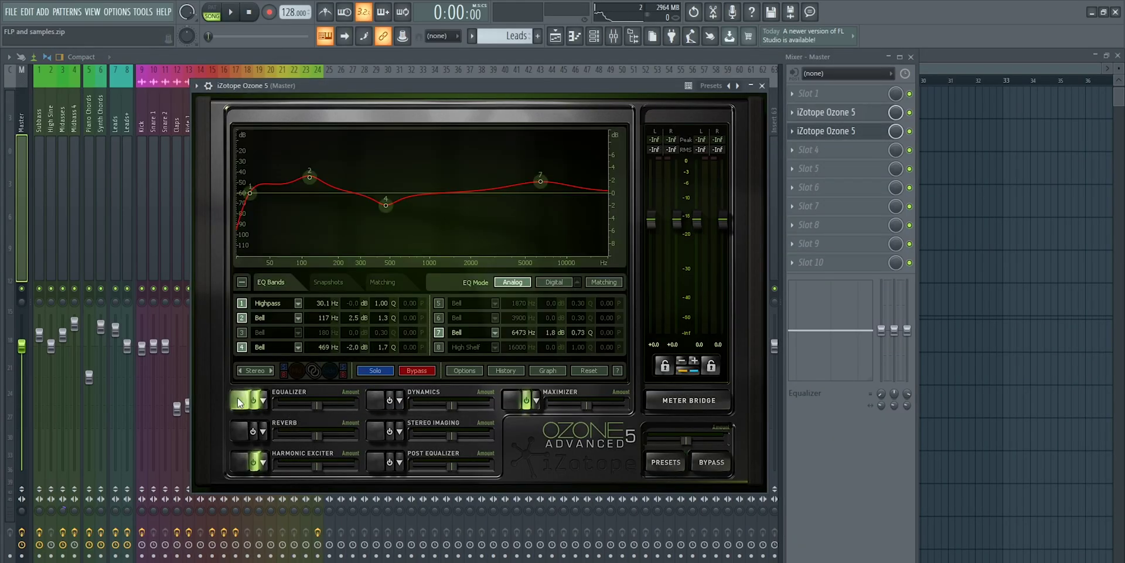
click(241, 463)
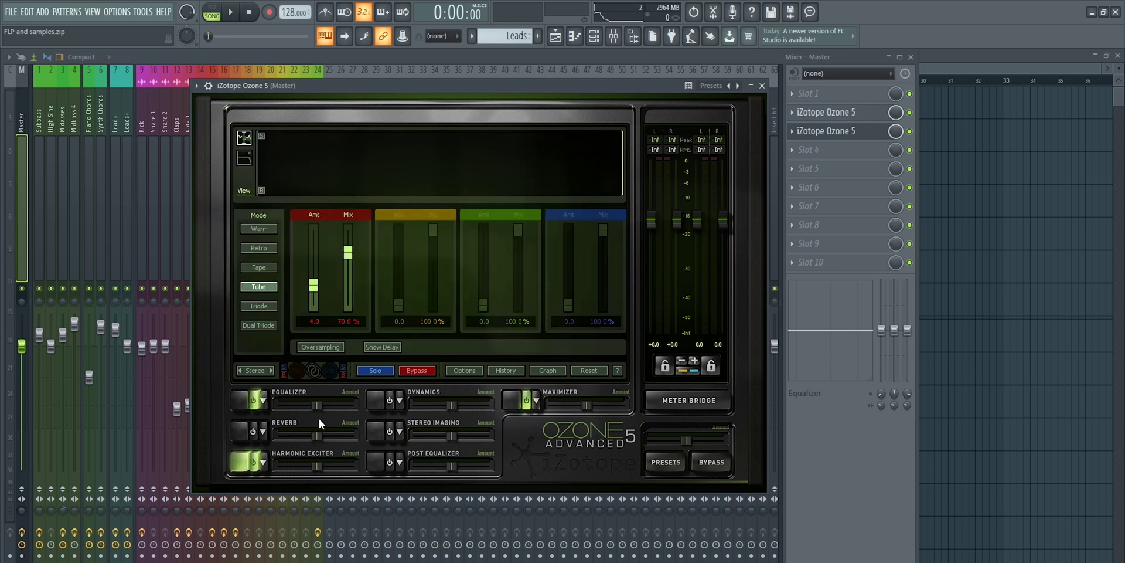
click(513, 401)
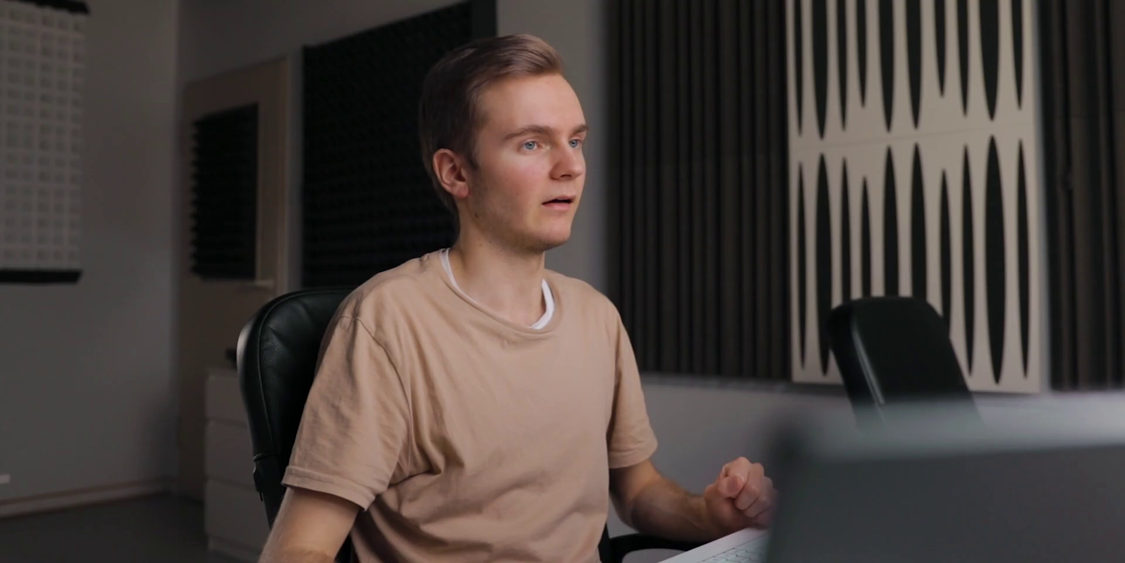